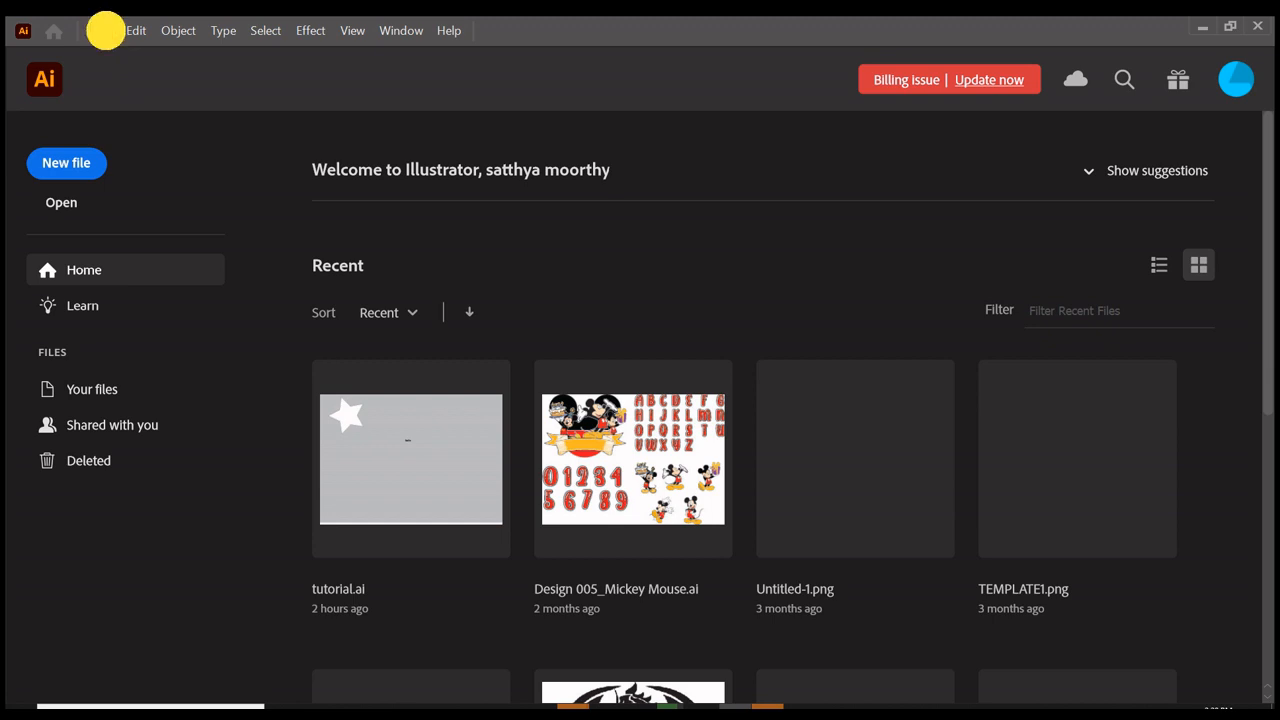
# - Start a new document from the A4 print preset and set its units to centimeters
pyautogui.click(33, 124)
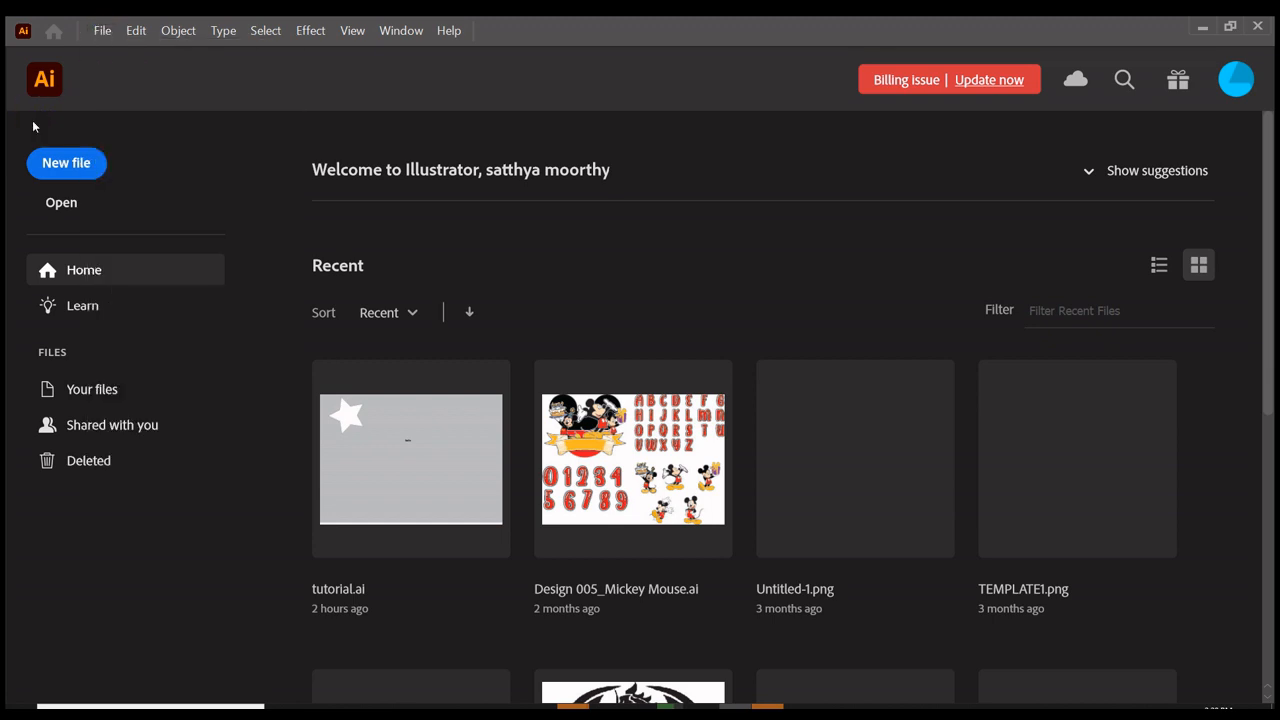
pyautogui.click(63, 165)
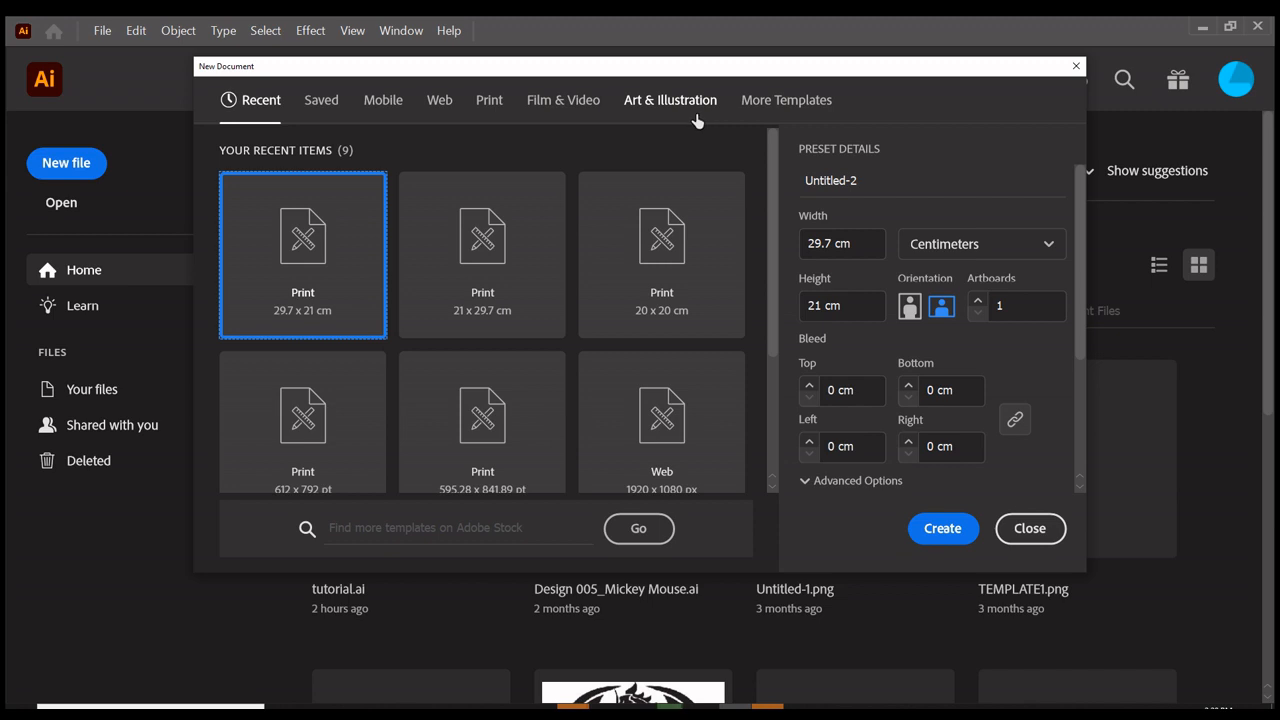
pyautogui.click(490, 101)
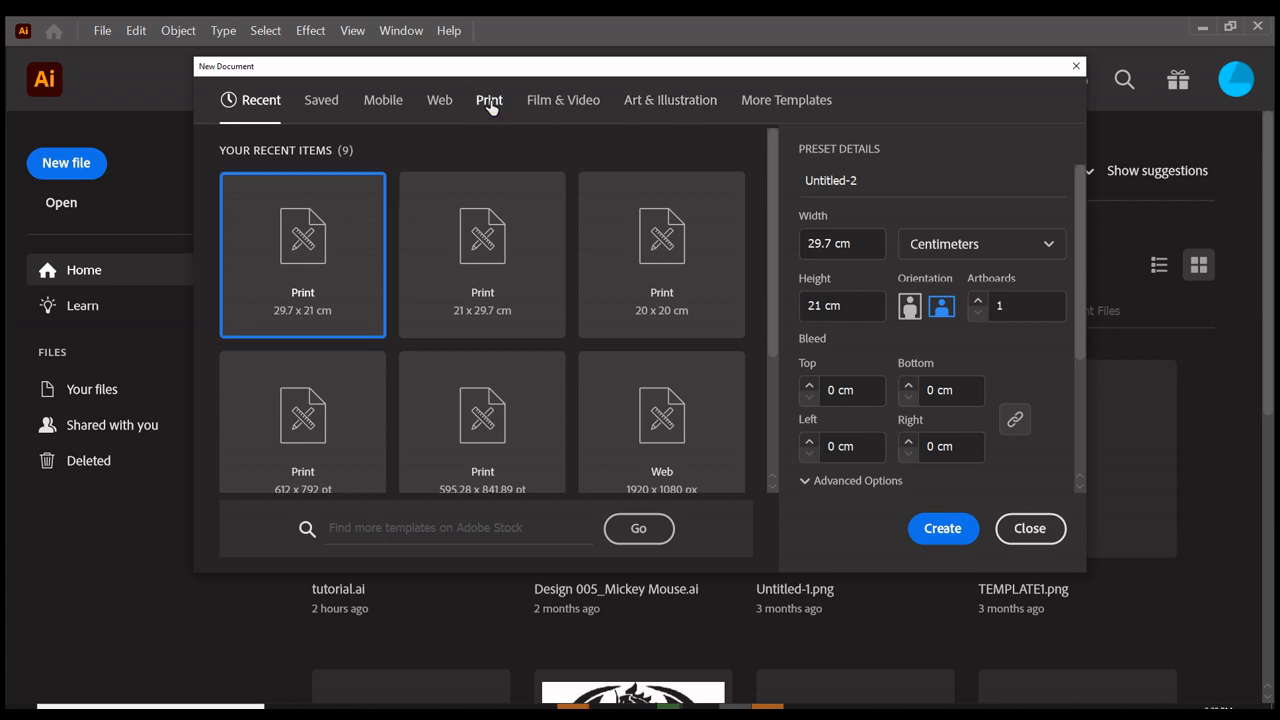
pyautogui.click(497, 253)
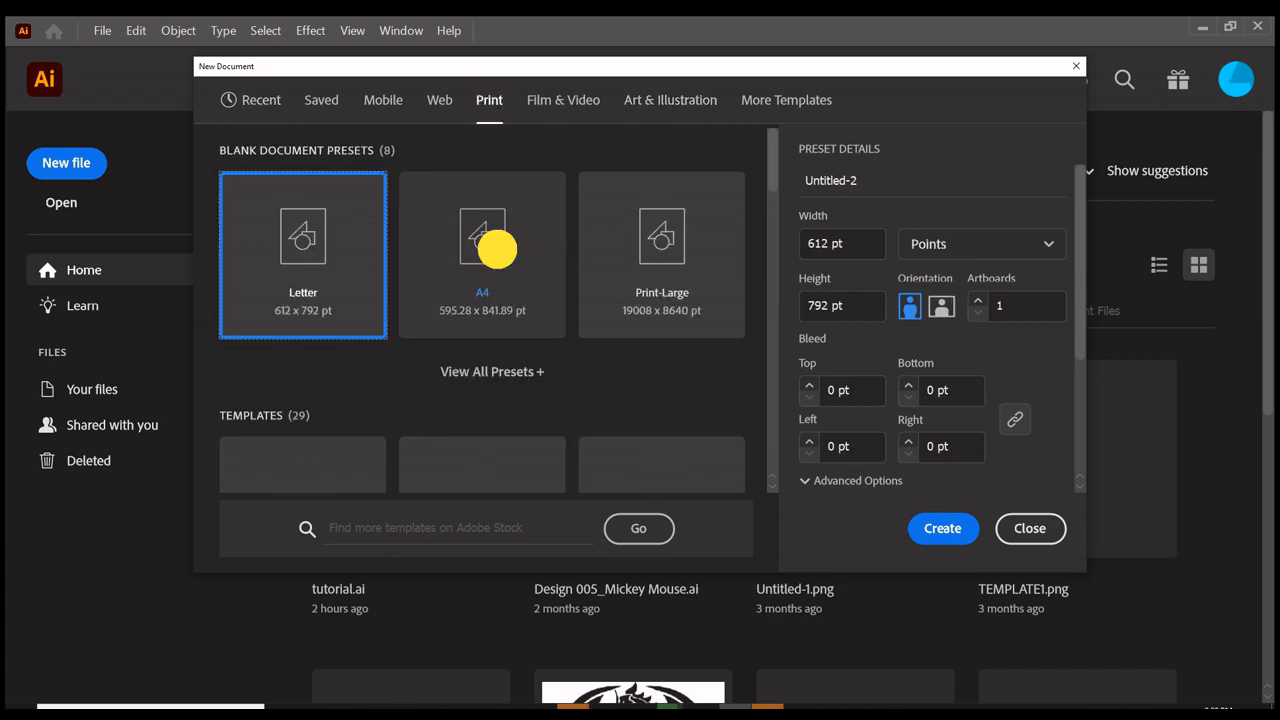
pyautogui.click(943, 245)
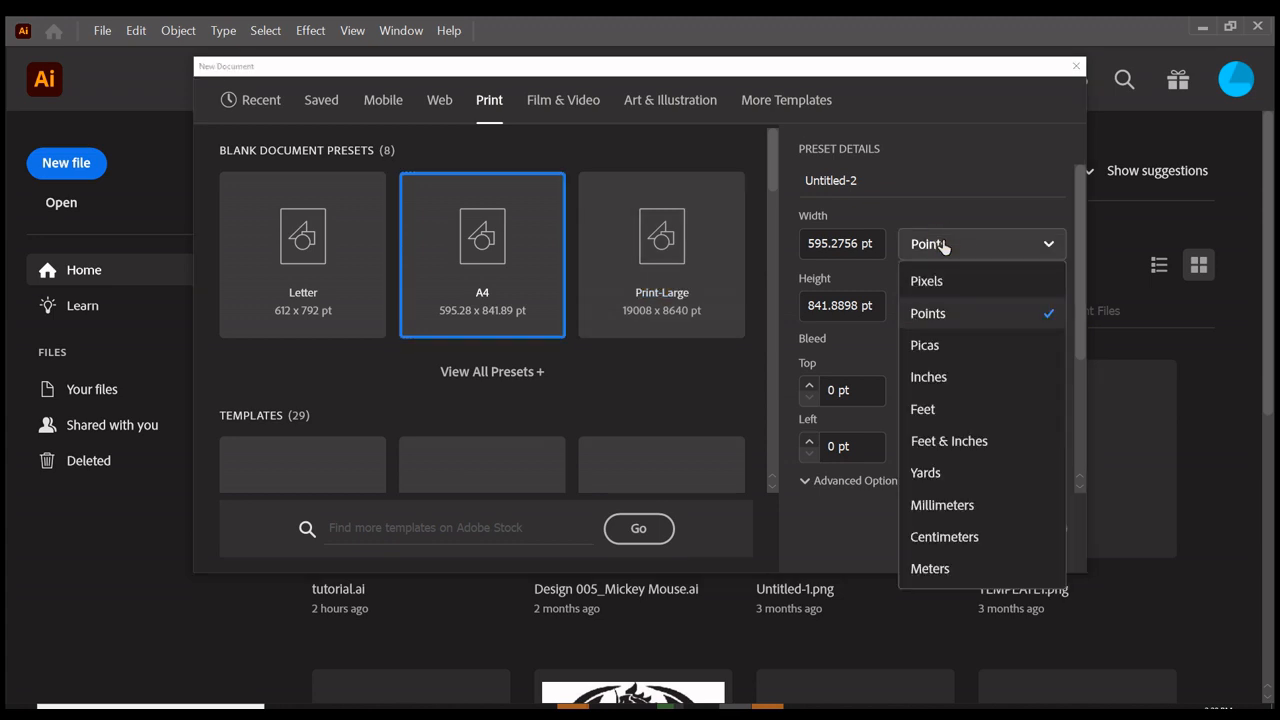
pyautogui.click(978, 533)
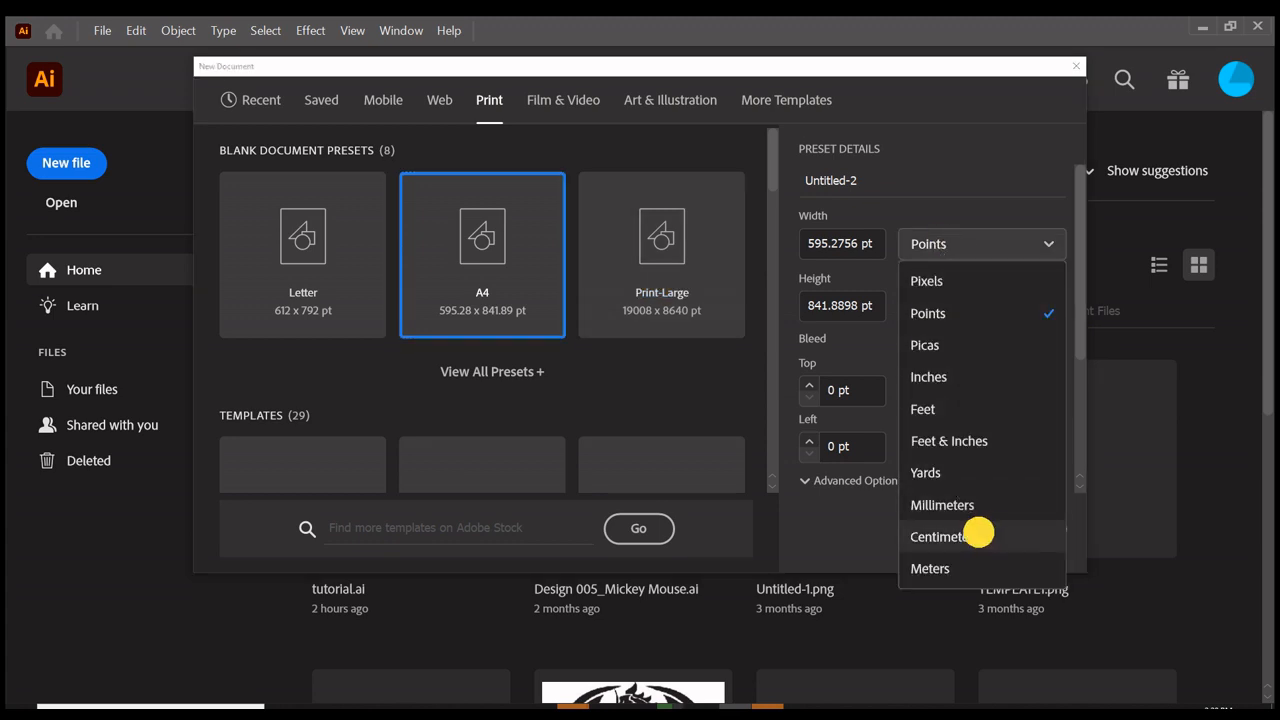
pyautogui.click(836, 241)
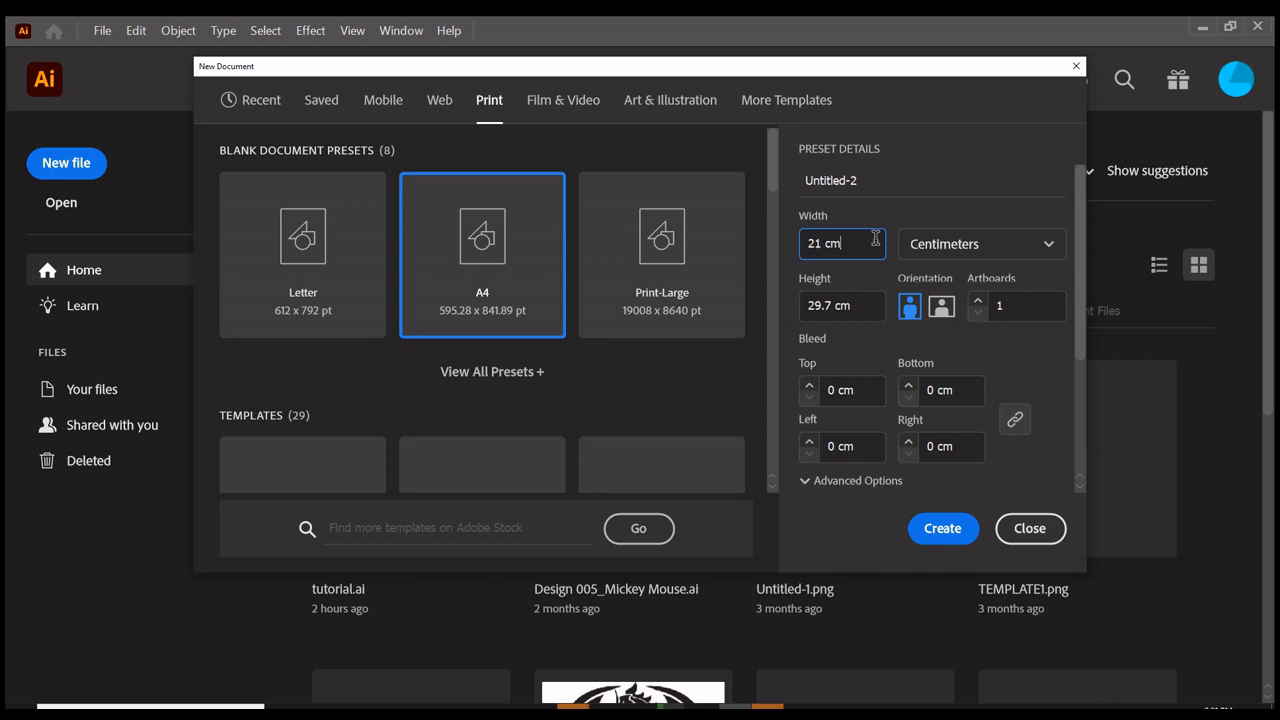
# - Name the document Tutorial, set it to landscape orientation and create it
pyautogui.click(872, 180)
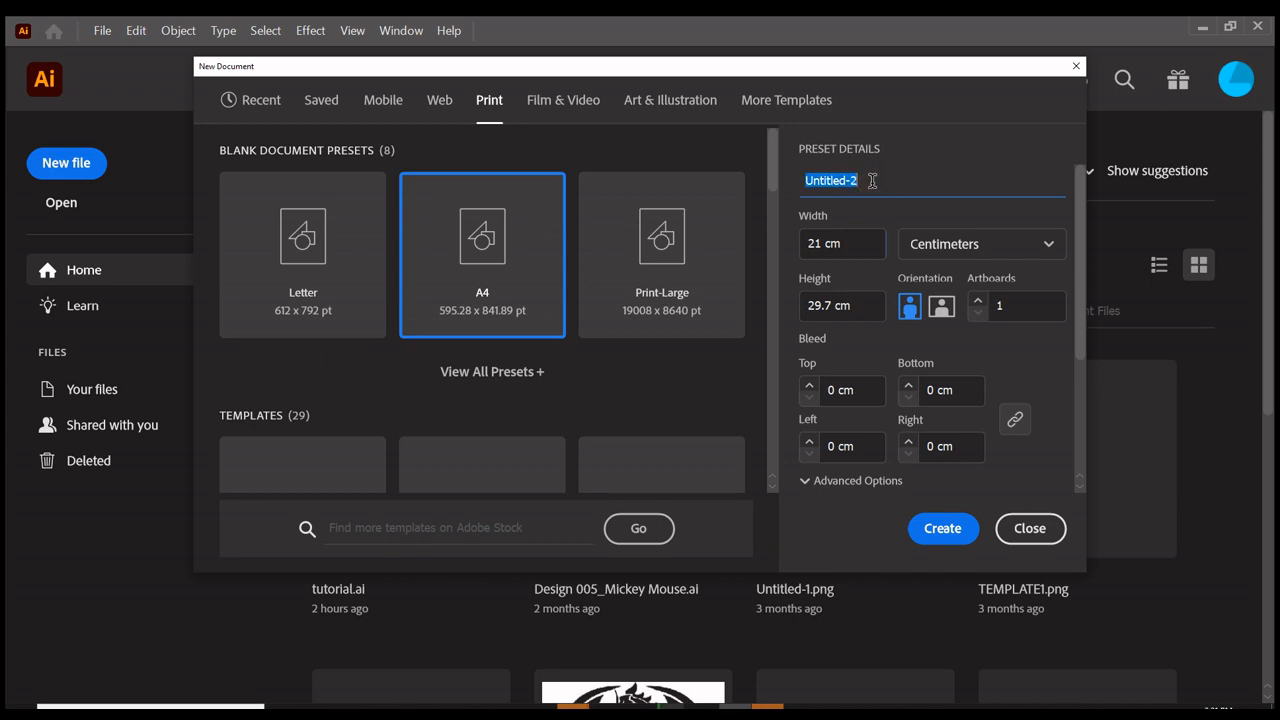
pyautogui.write('Tuto')
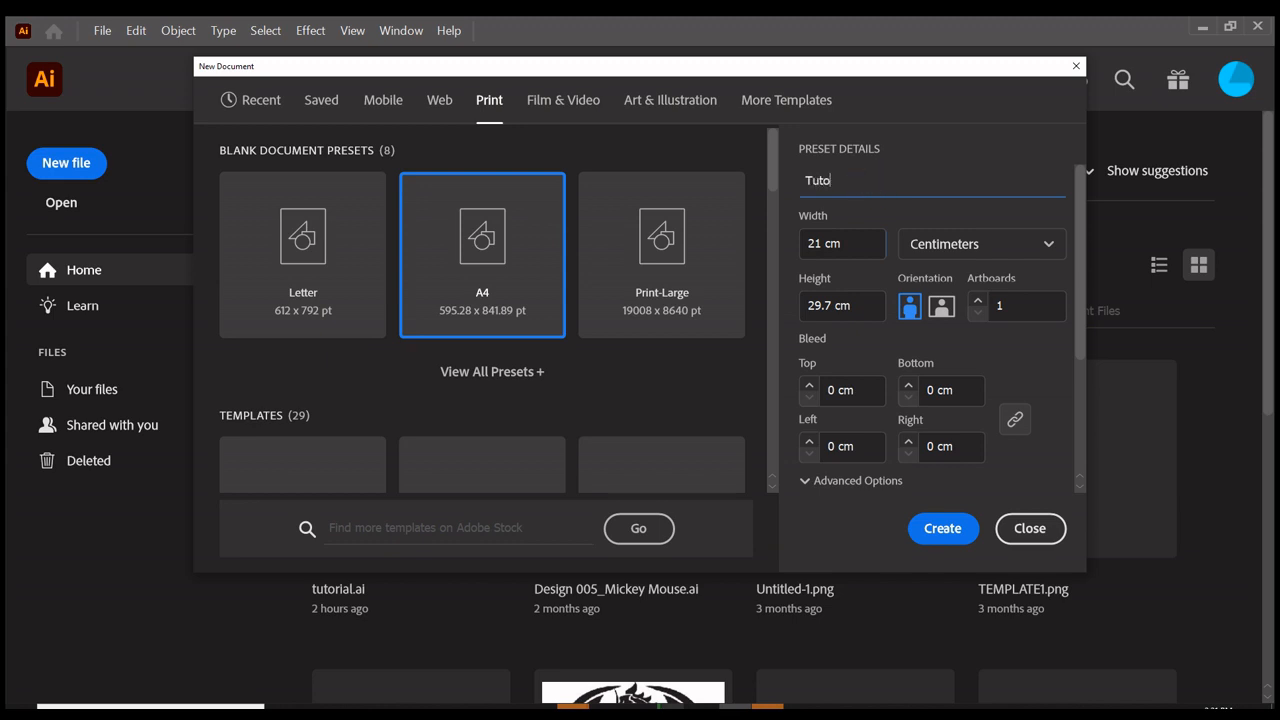
pyautogui.write('rial')
pyautogui.click(940, 312)
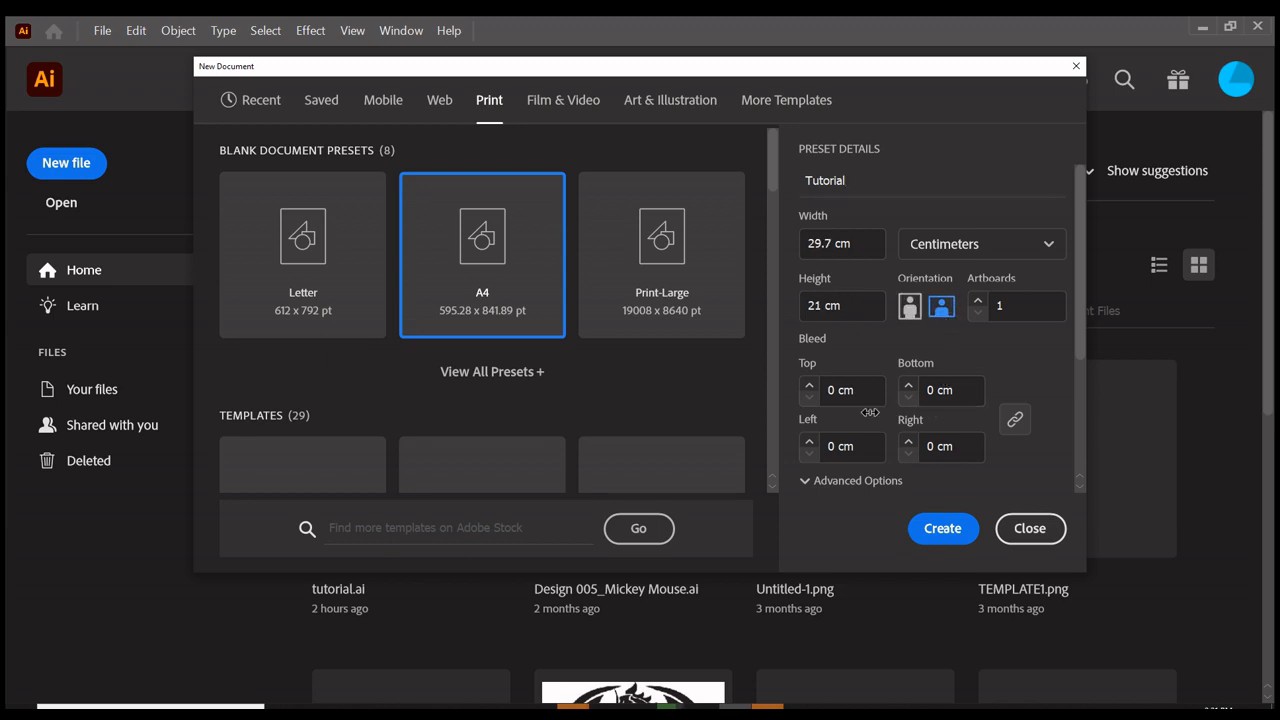
pyautogui.click(950, 530)
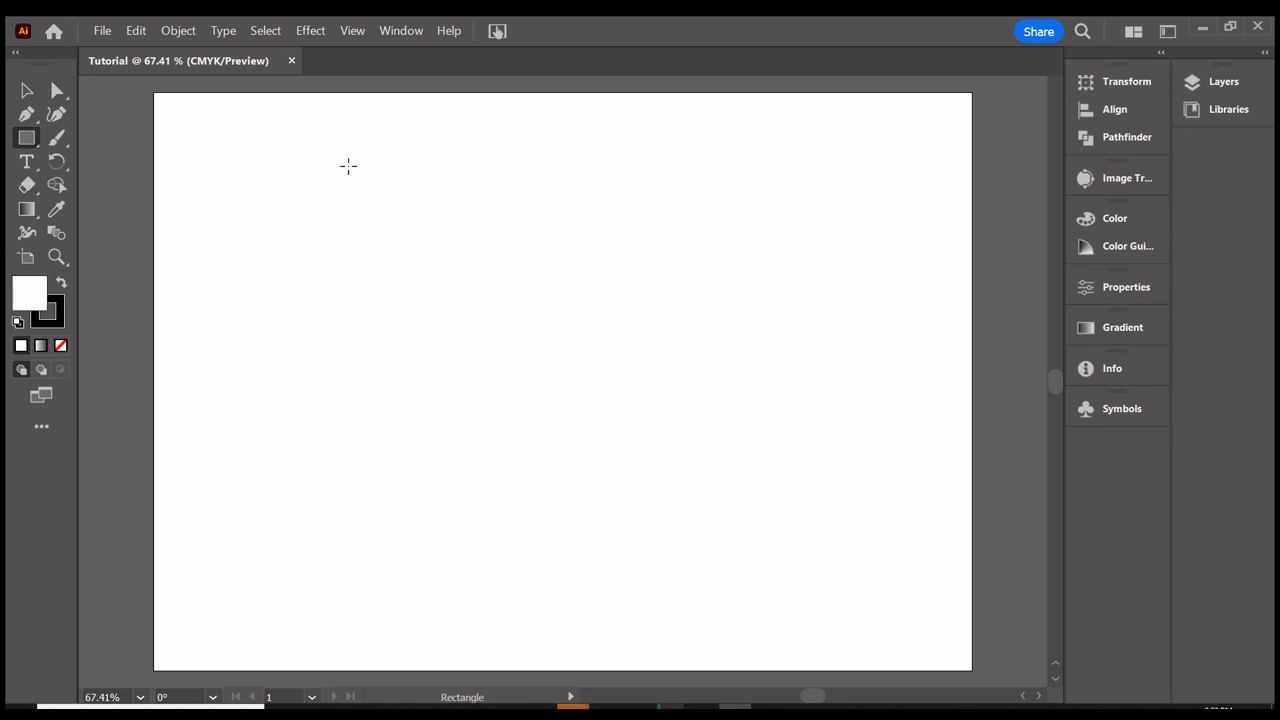
# - Draw a small rectangle in the upper part of the artboard and a five-pointed star beside it
pyautogui.moveTo(348, 166); pyautogui.dragTo(450, 256)
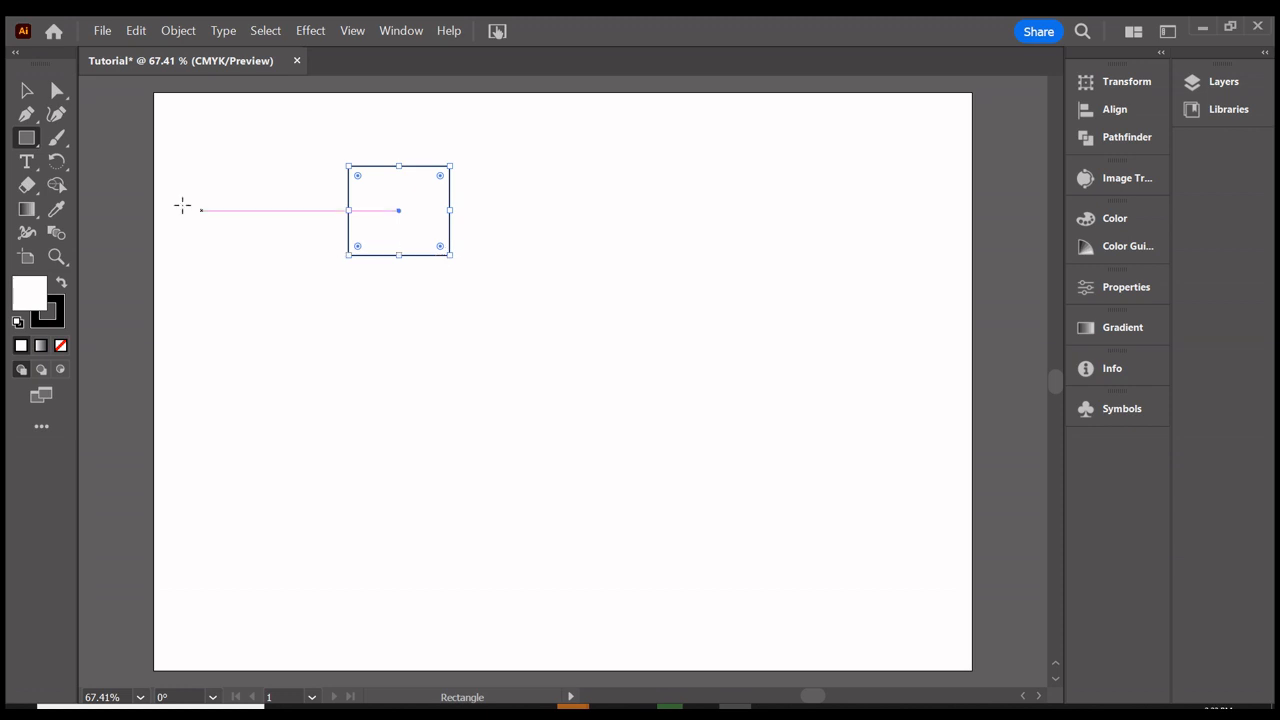
pyautogui.click(28, 139)
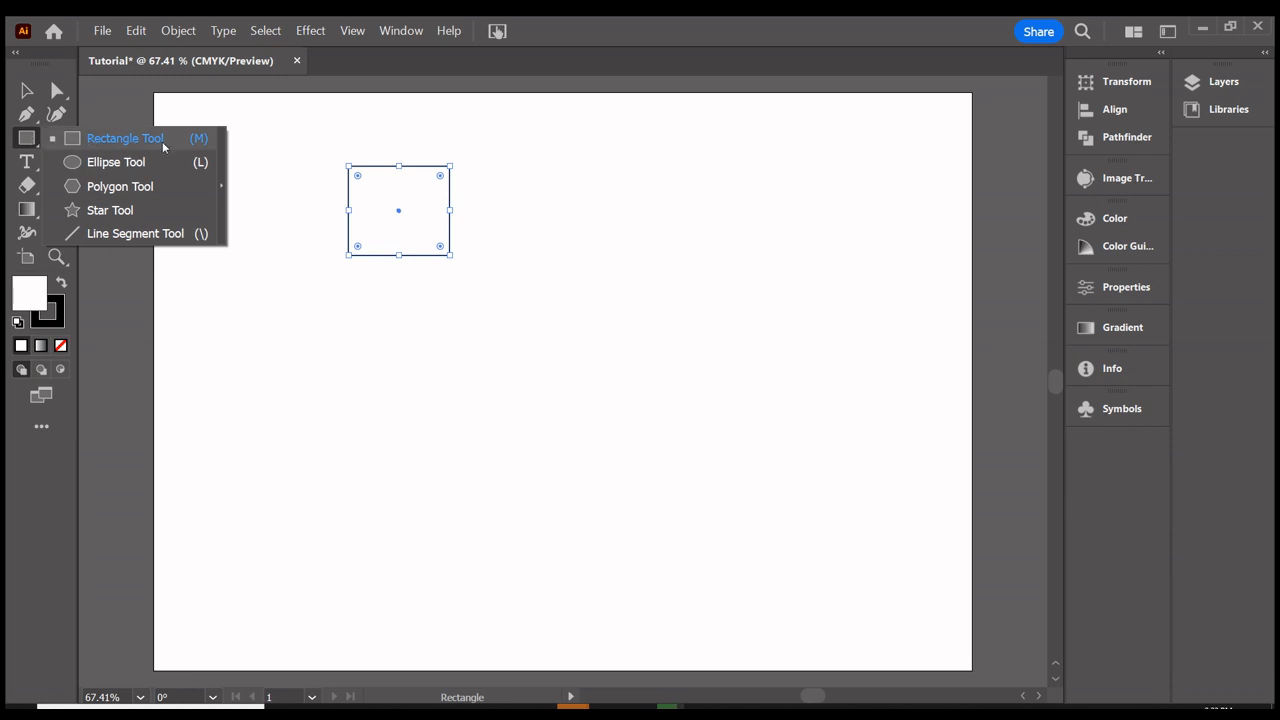
pyautogui.click(157, 211)
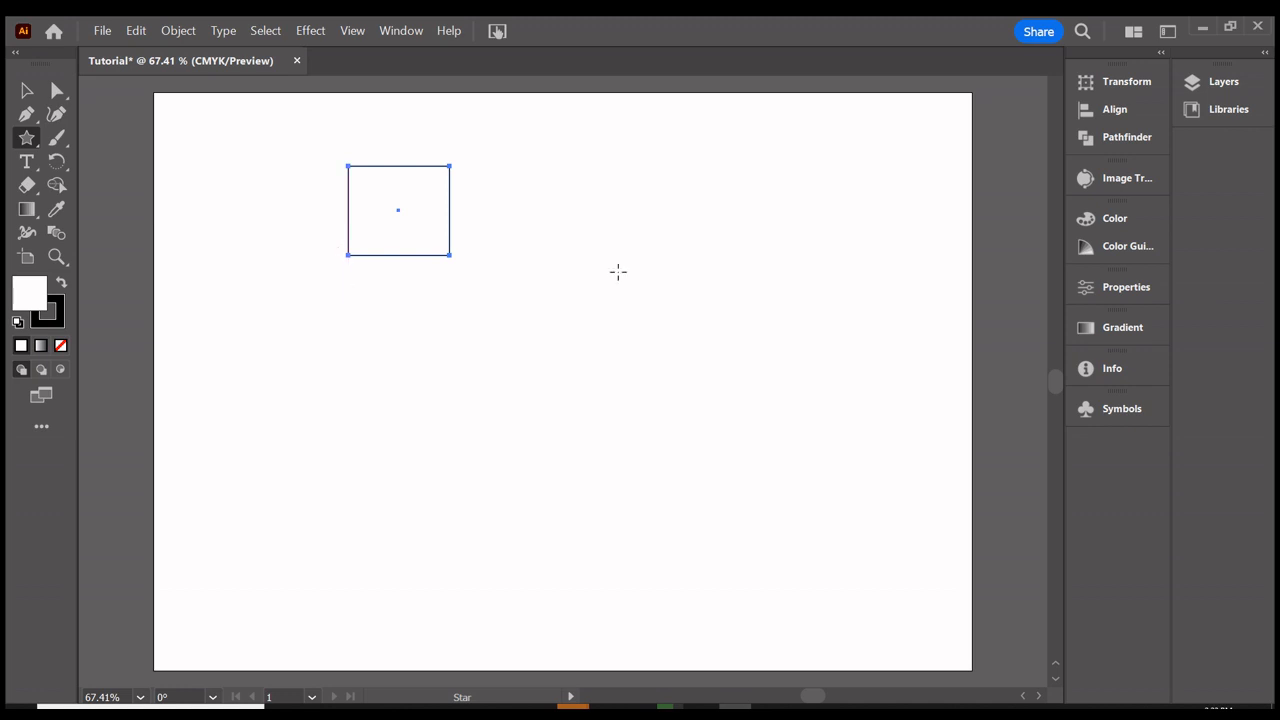
pyautogui.click(534, 185)
pyautogui.moveTo(534, 185); pyautogui.dragTo(577, 238)
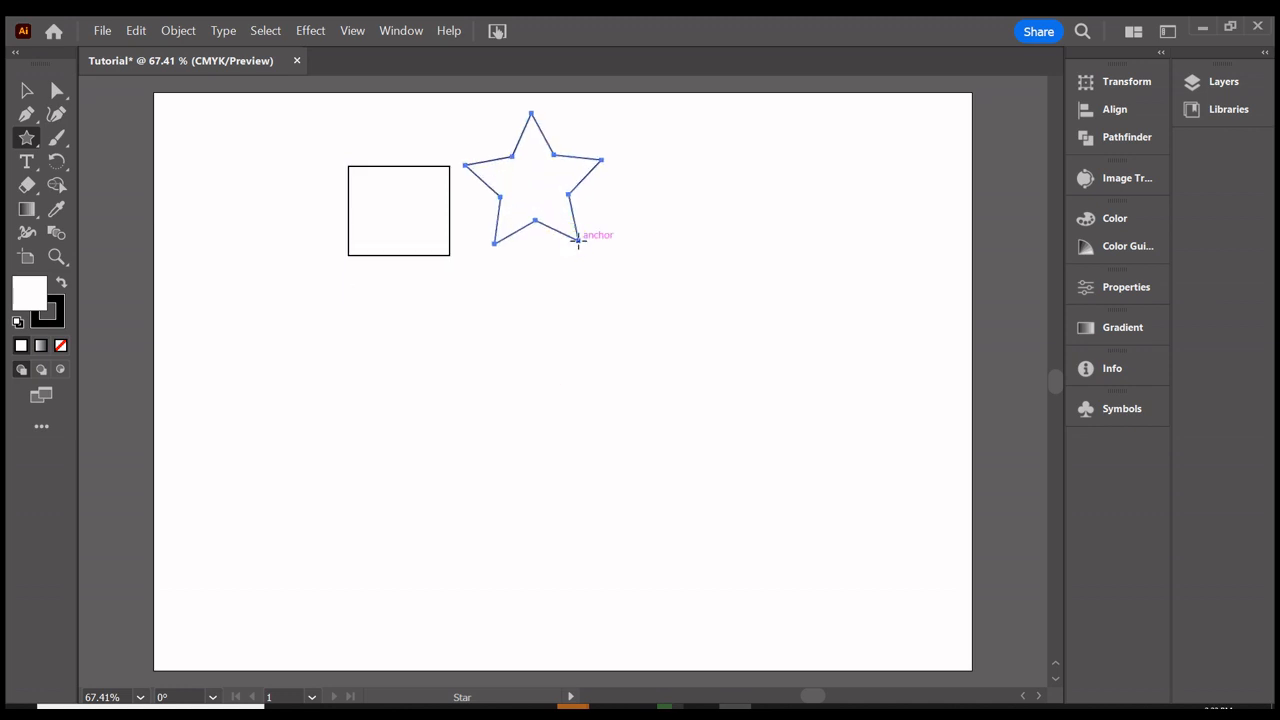
# - Add the text "hello" below the rectangle and deselect it
pyautogui.click(29, 162)
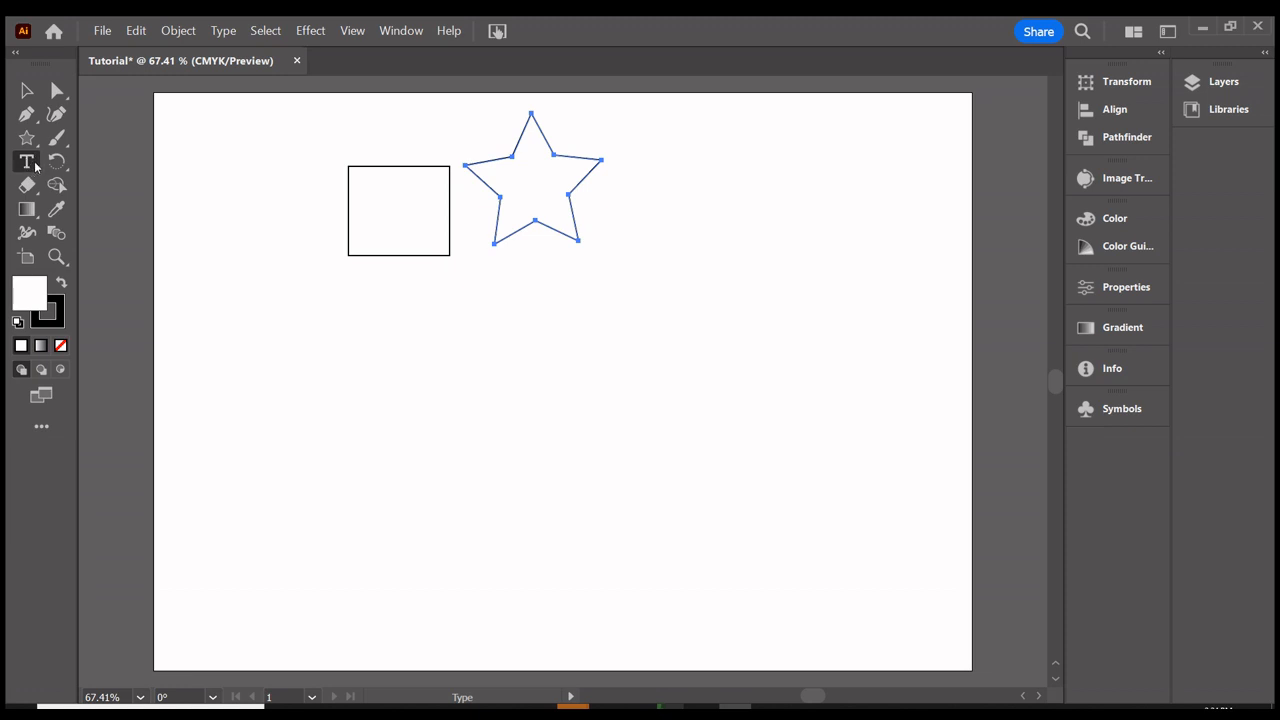
pyautogui.click(309, 348)
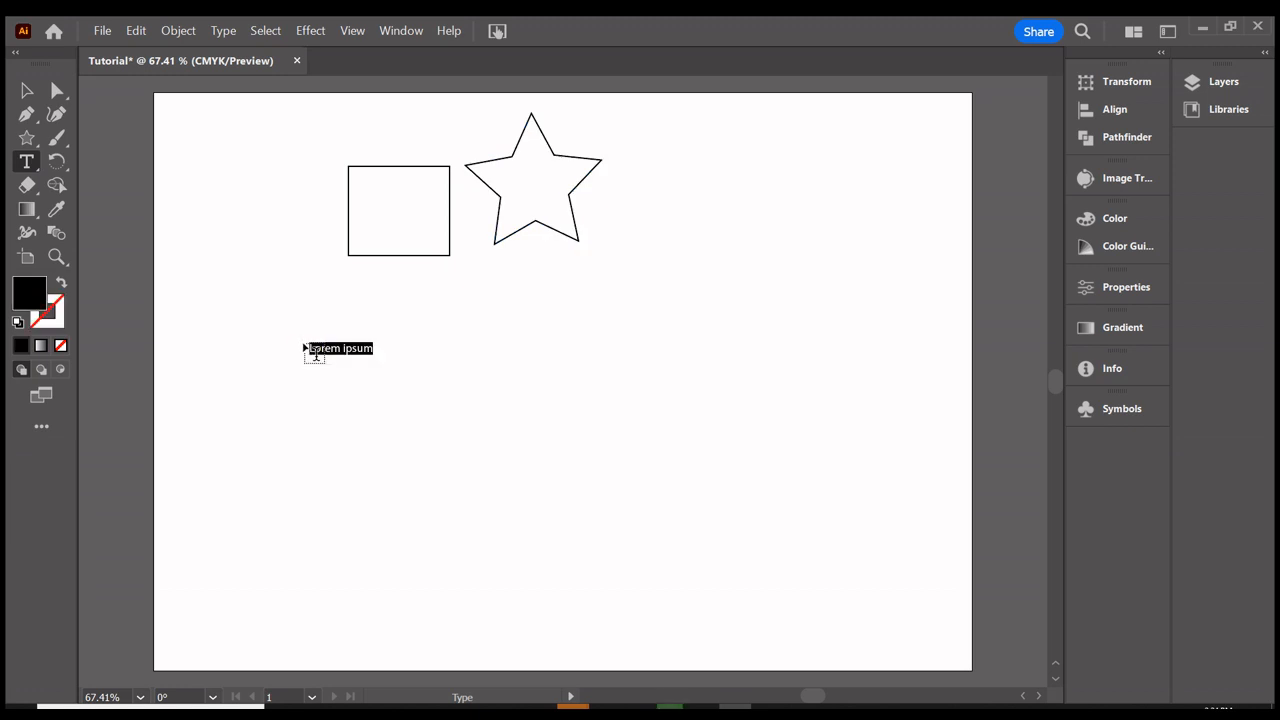
pyautogui.write('hello')
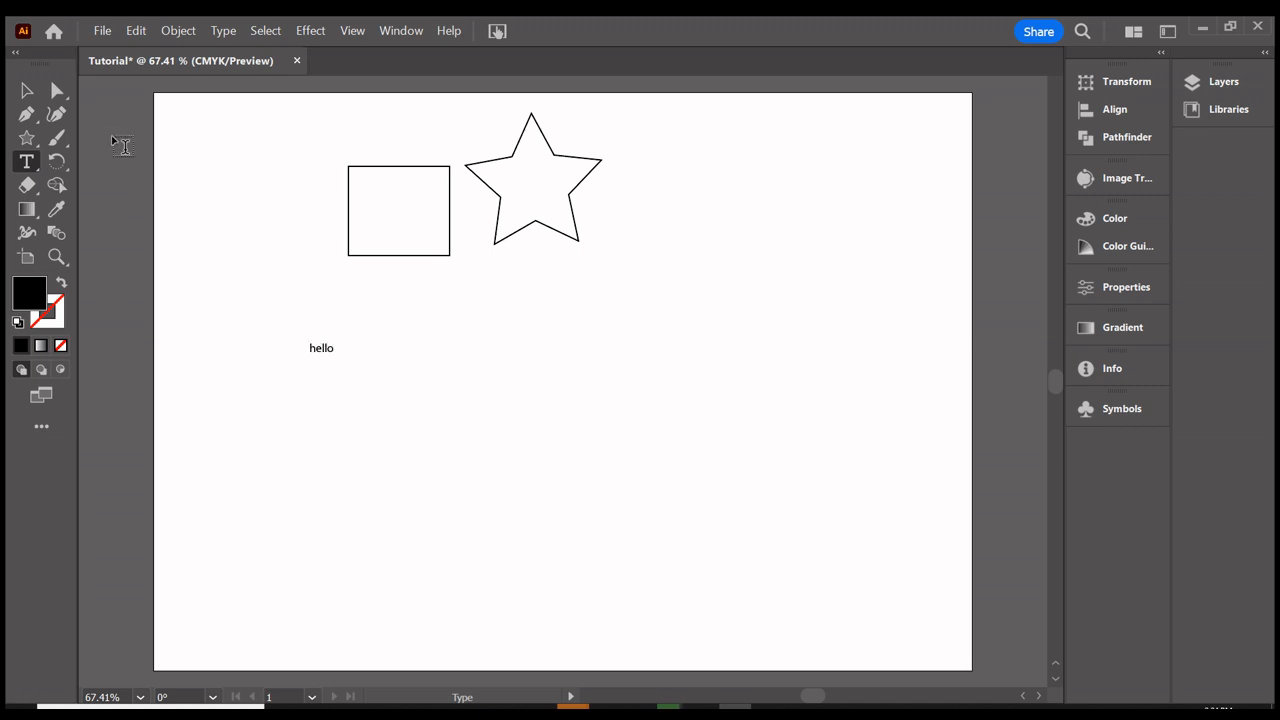
pyautogui.click(27, 89)
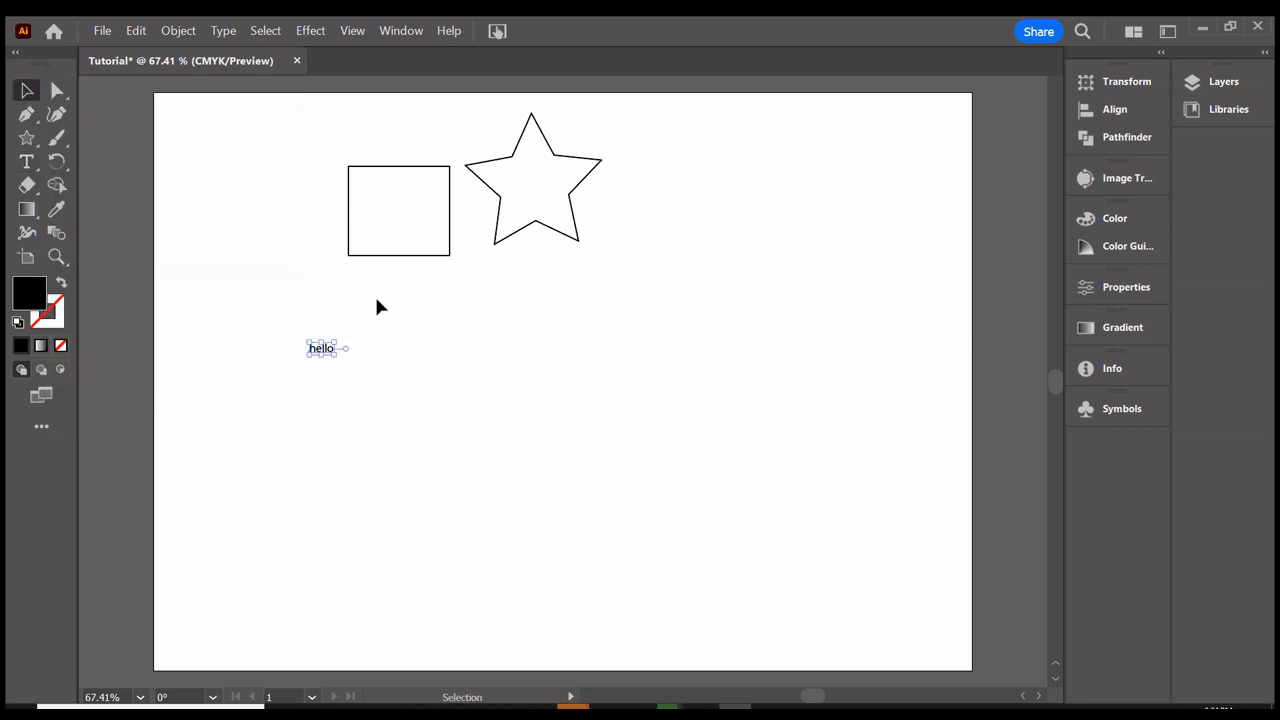
pyautogui.click(398, 341)
# - Show the Magic Wand panel and dock it below Symbols
pyautogui.click(391, 30)
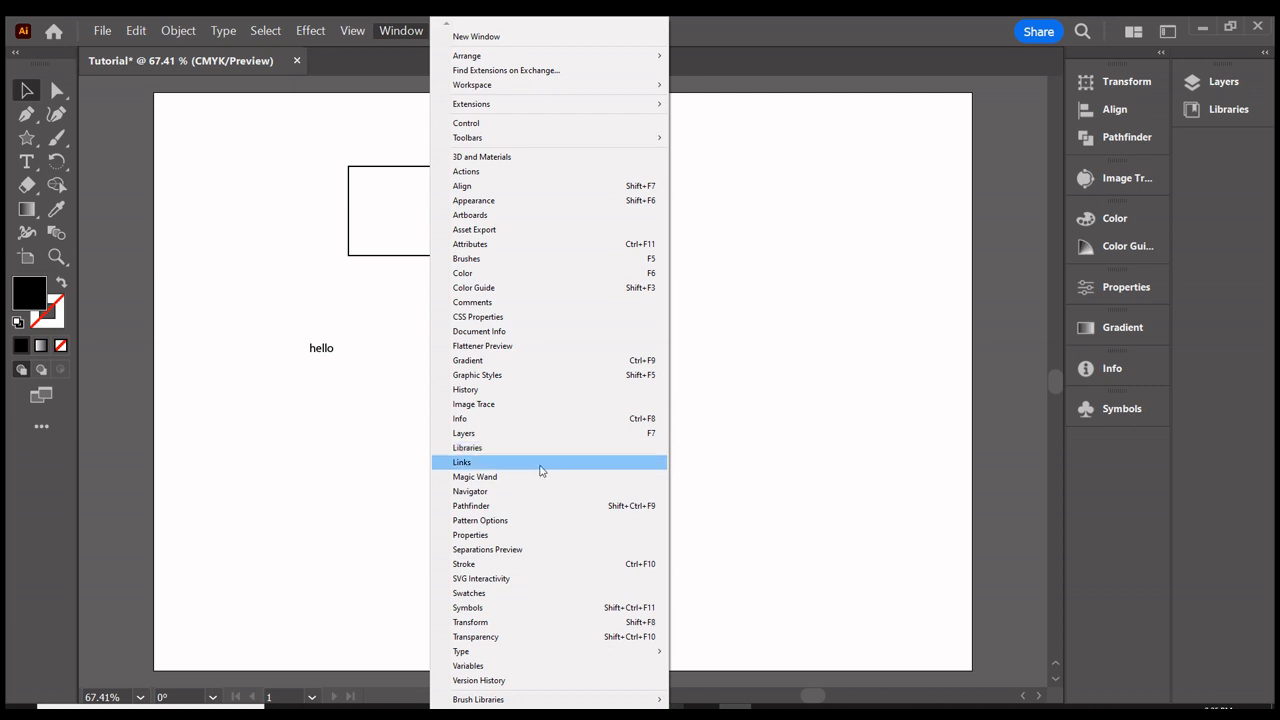
pyautogui.click(540, 479)
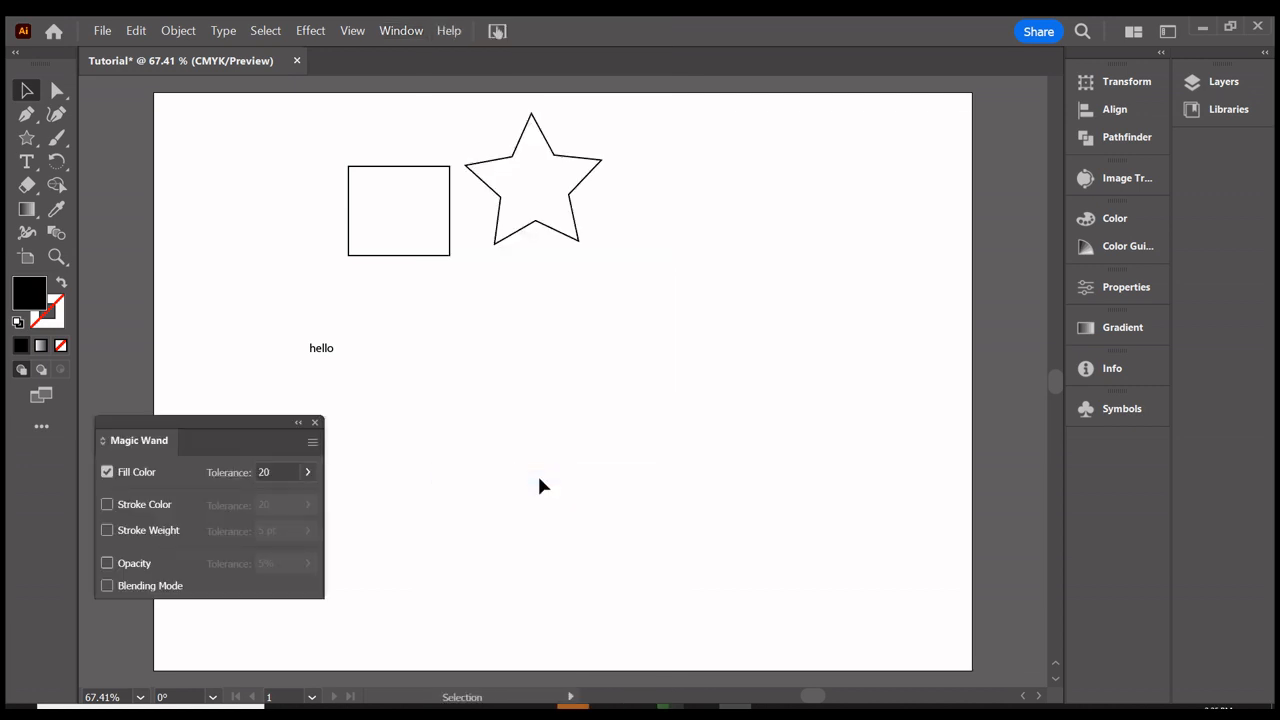
pyautogui.click(233, 424)
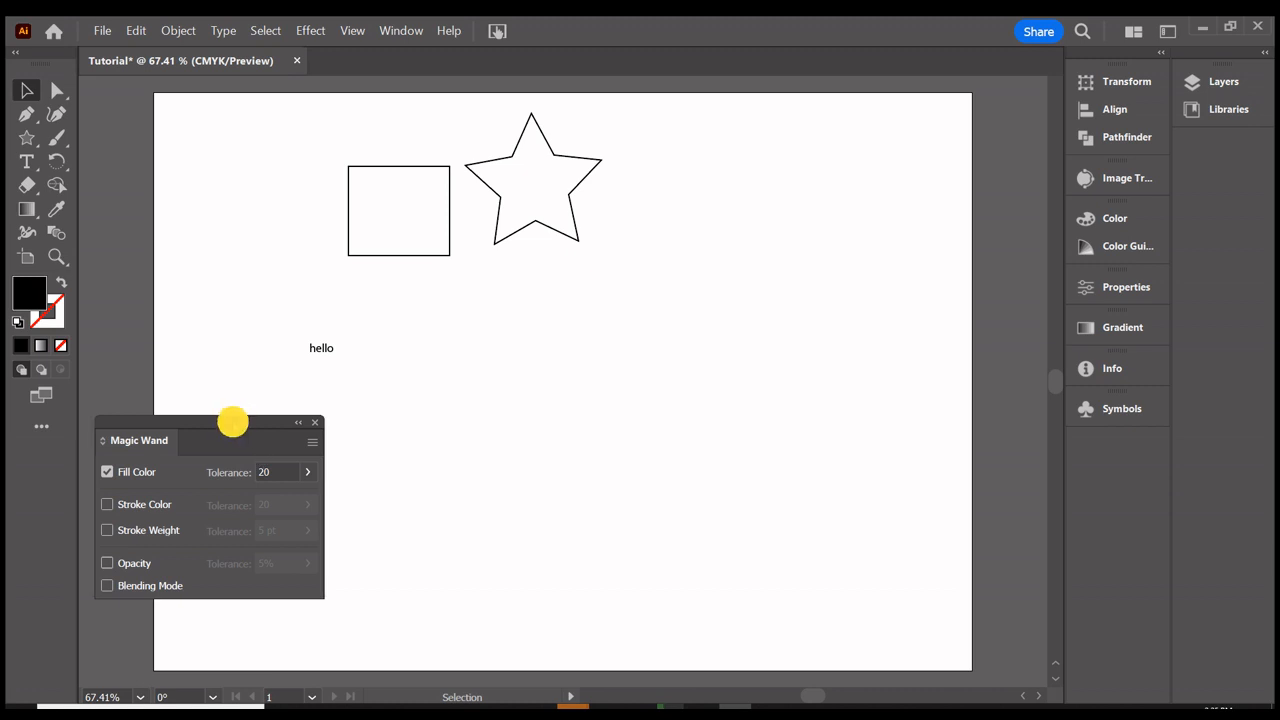
pyautogui.click(233, 422)
pyautogui.moveTo(233, 422); pyautogui.dragTo(1123, 457)
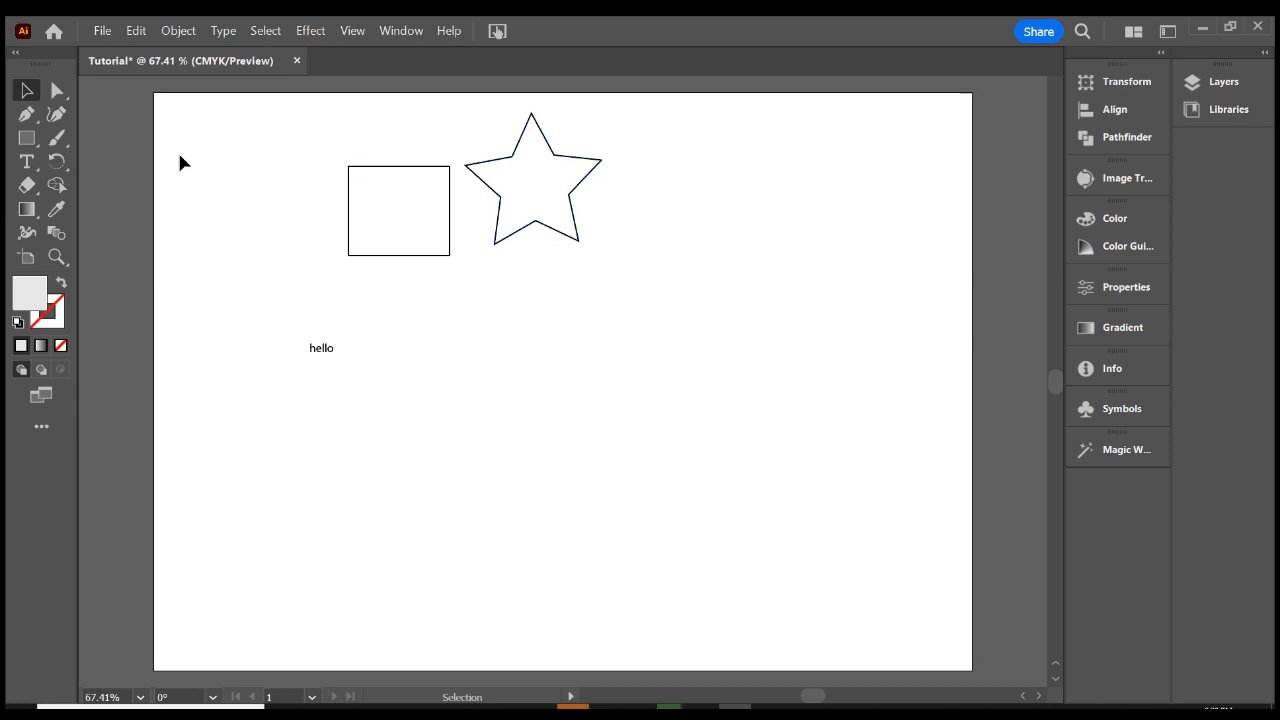
# - Create a 3.6575 cm light gray square and stretch it to cover the whole 29.7 x 21 cm artboard
pyautogui.click(26, 137)
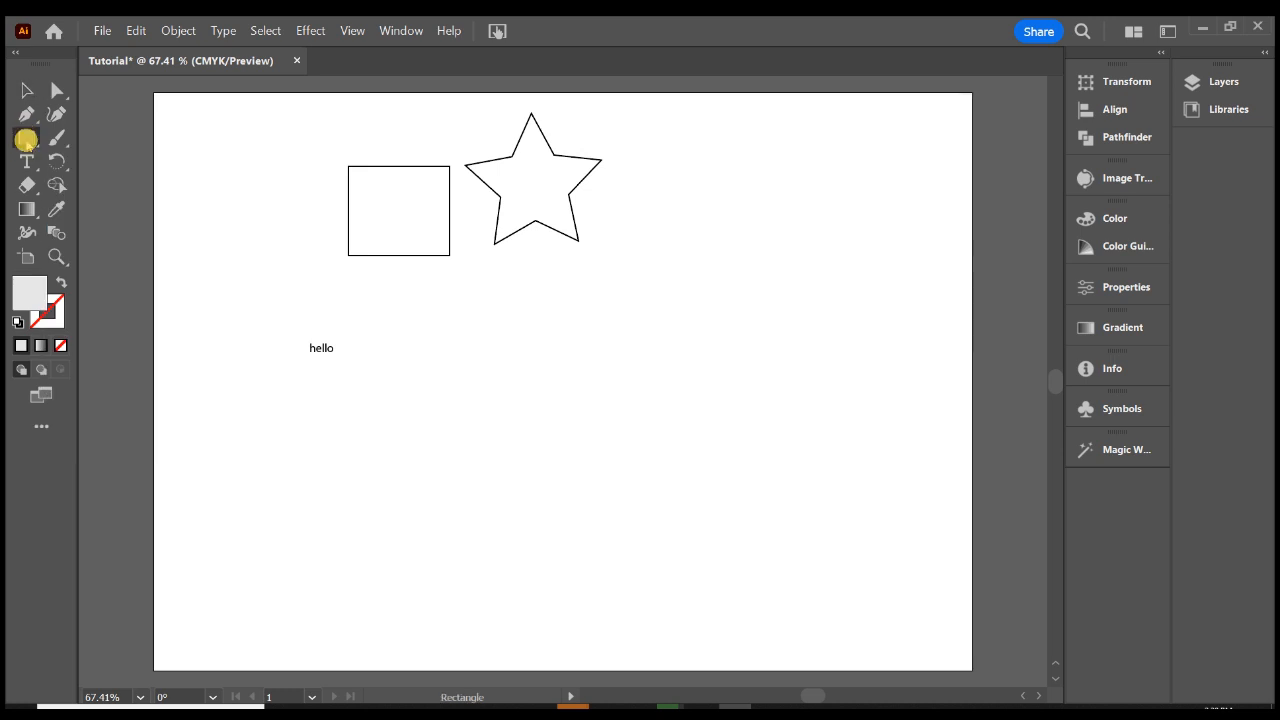
pyautogui.click(193, 125)
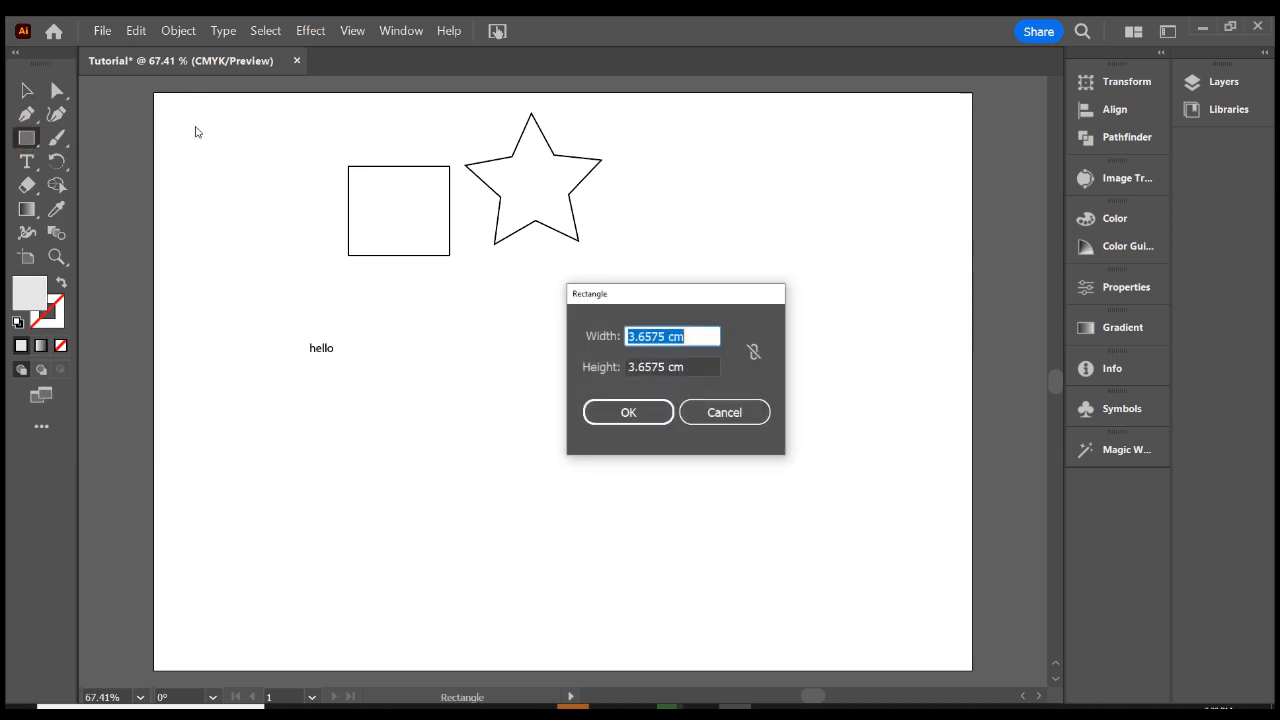
pyautogui.click(610, 412)
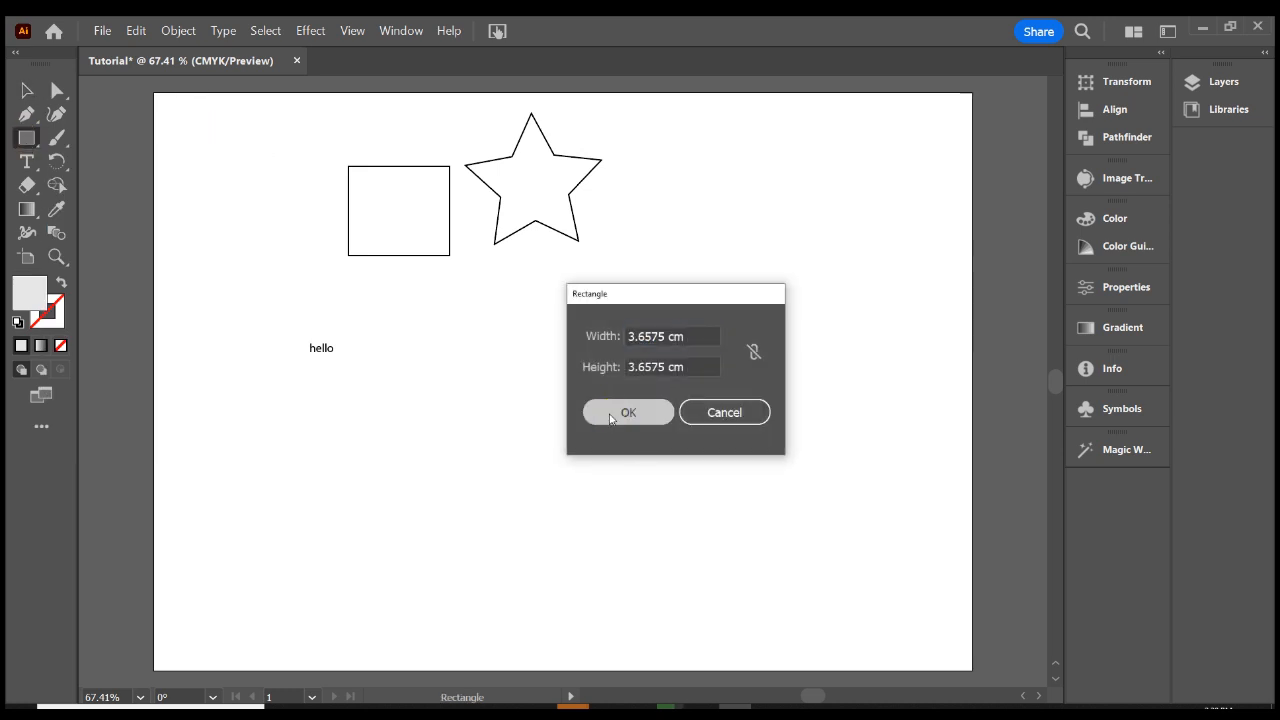
pyautogui.moveTo(294, 226); pyautogui.dragTo(788, 670)
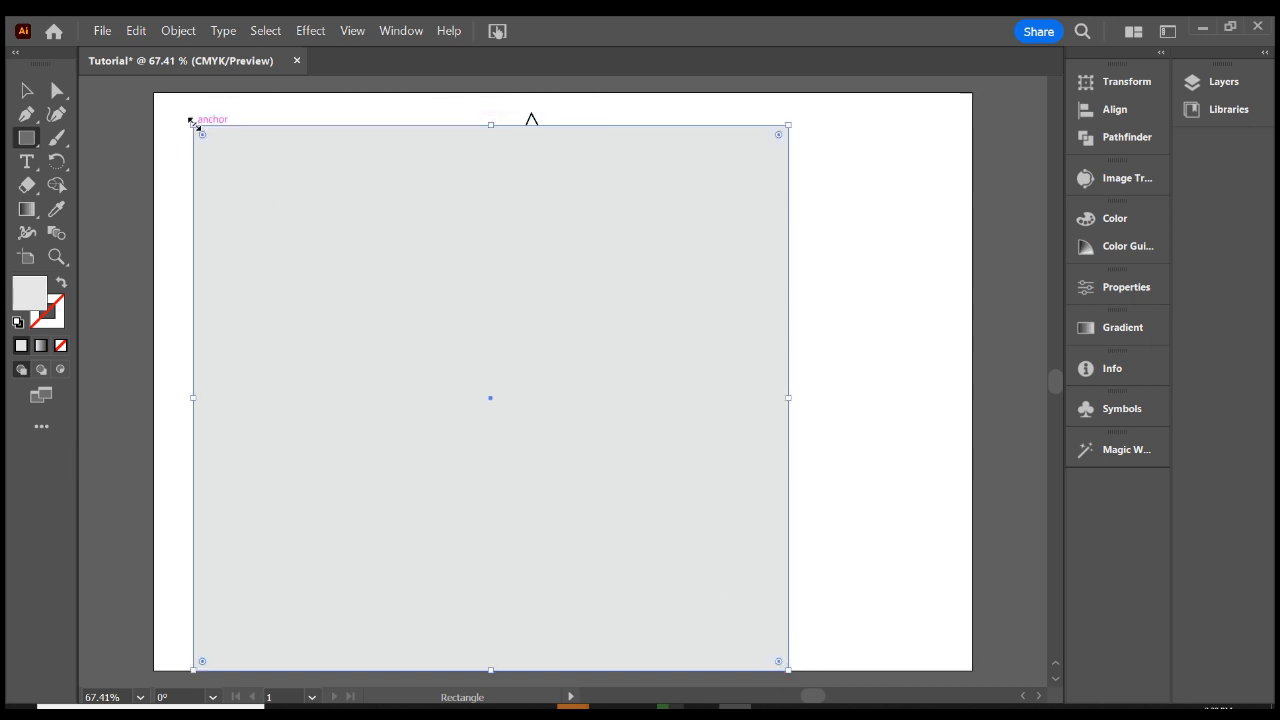
pyautogui.moveTo(192, 122); pyautogui.dragTo(157, 99)
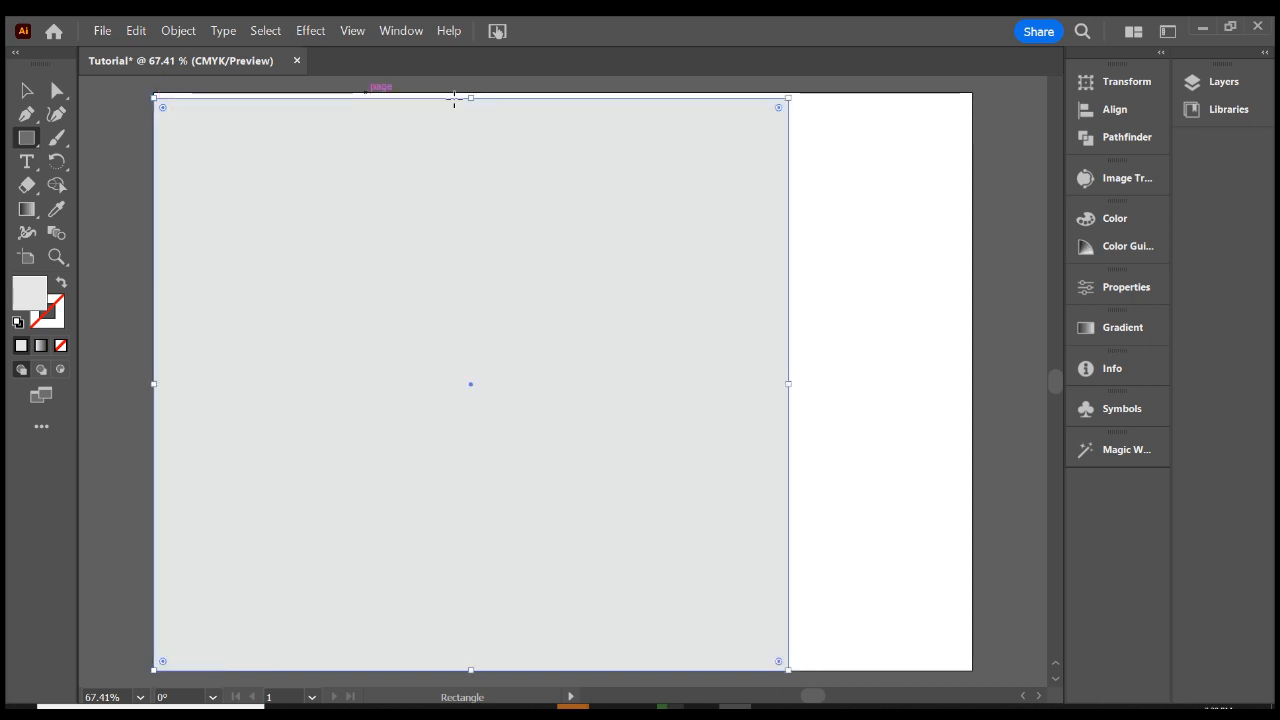
pyautogui.moveTo(471, 98); pyautogui.dragTo(471, 93)
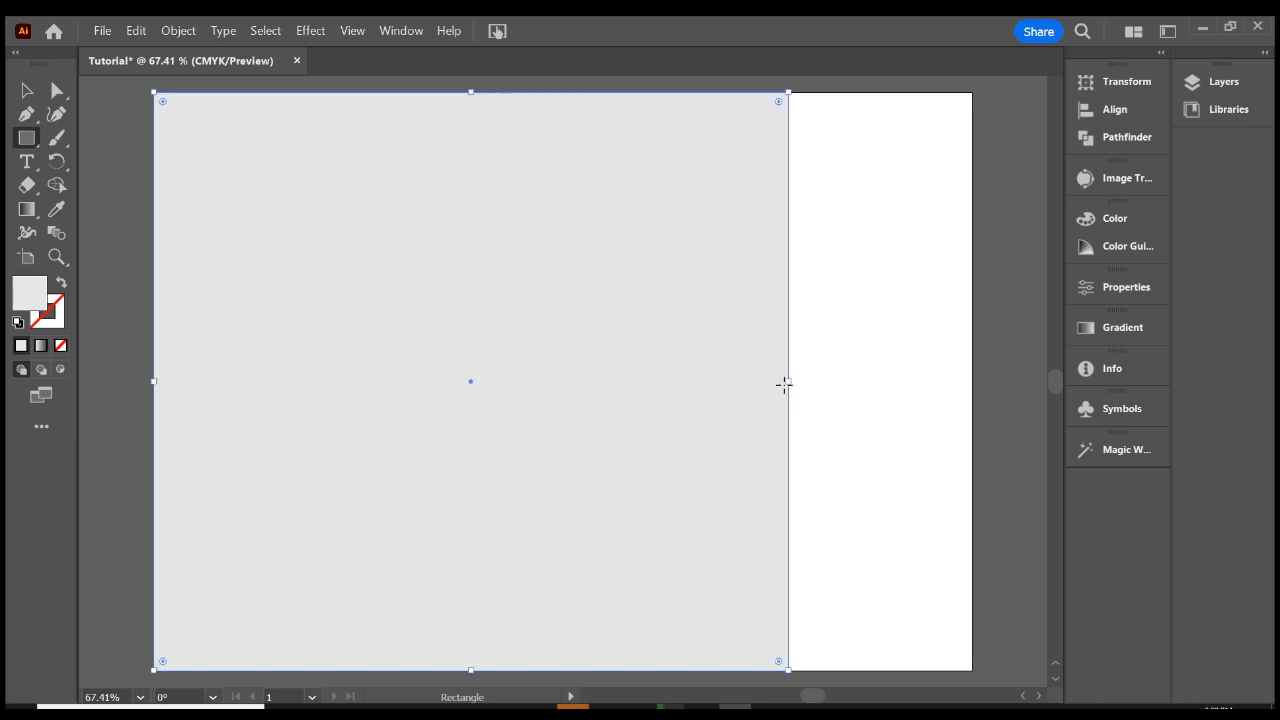
pyautogui.moveTo(784, 384); pyautogui.dragTo(971, 382)
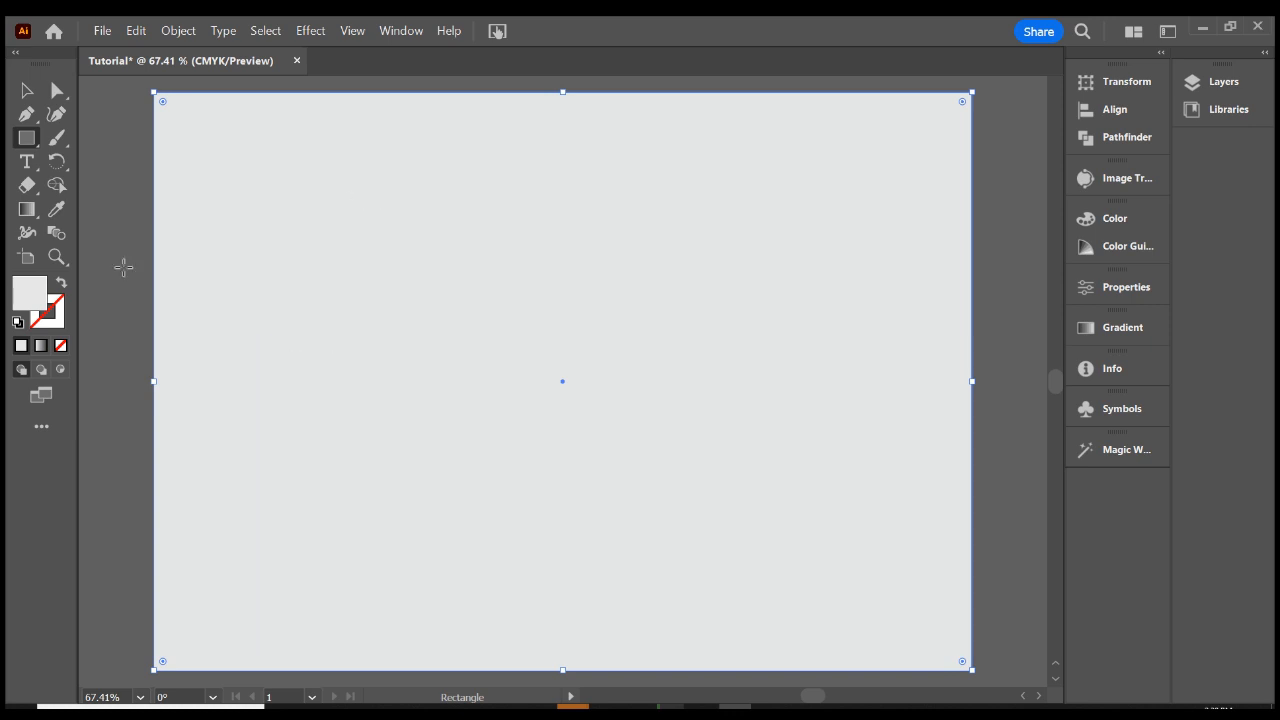
# - Show the properties of the artboard-sized rectangle and examine its fill color swatches
pyautogui.click(28, 92)
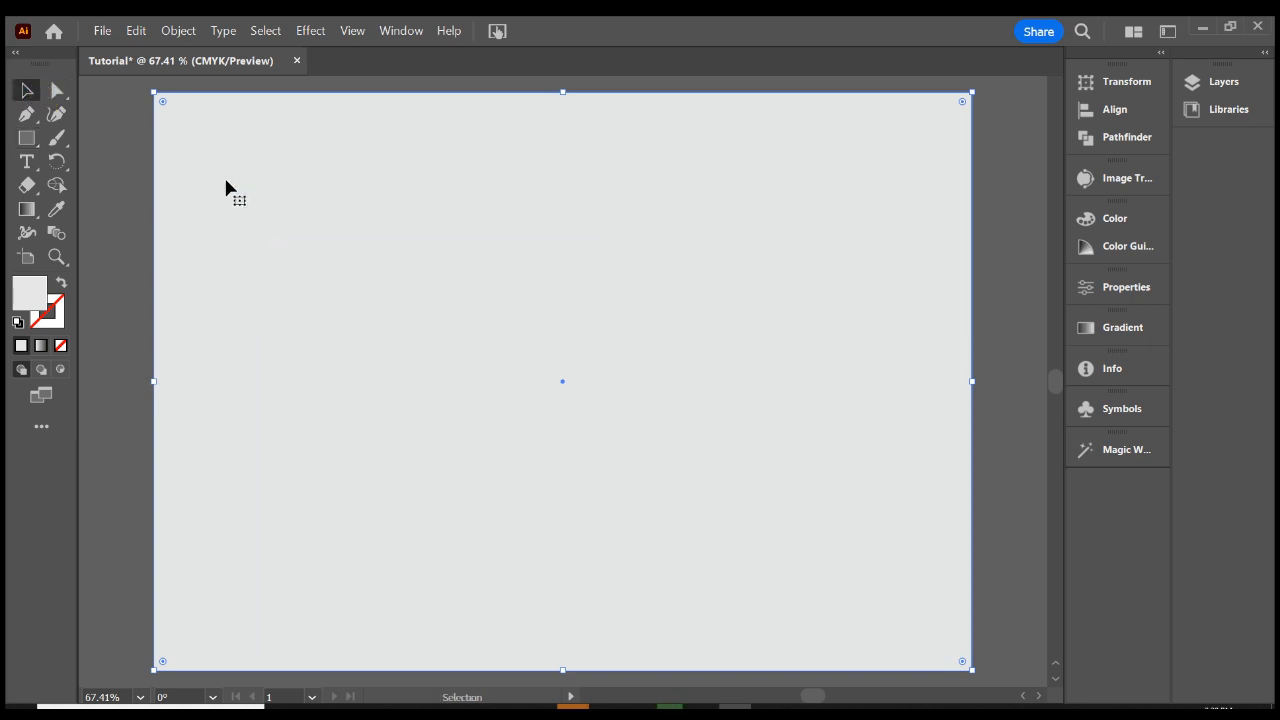
pyautogui.click(1106, 291)
pyautogui.click(836, 288)
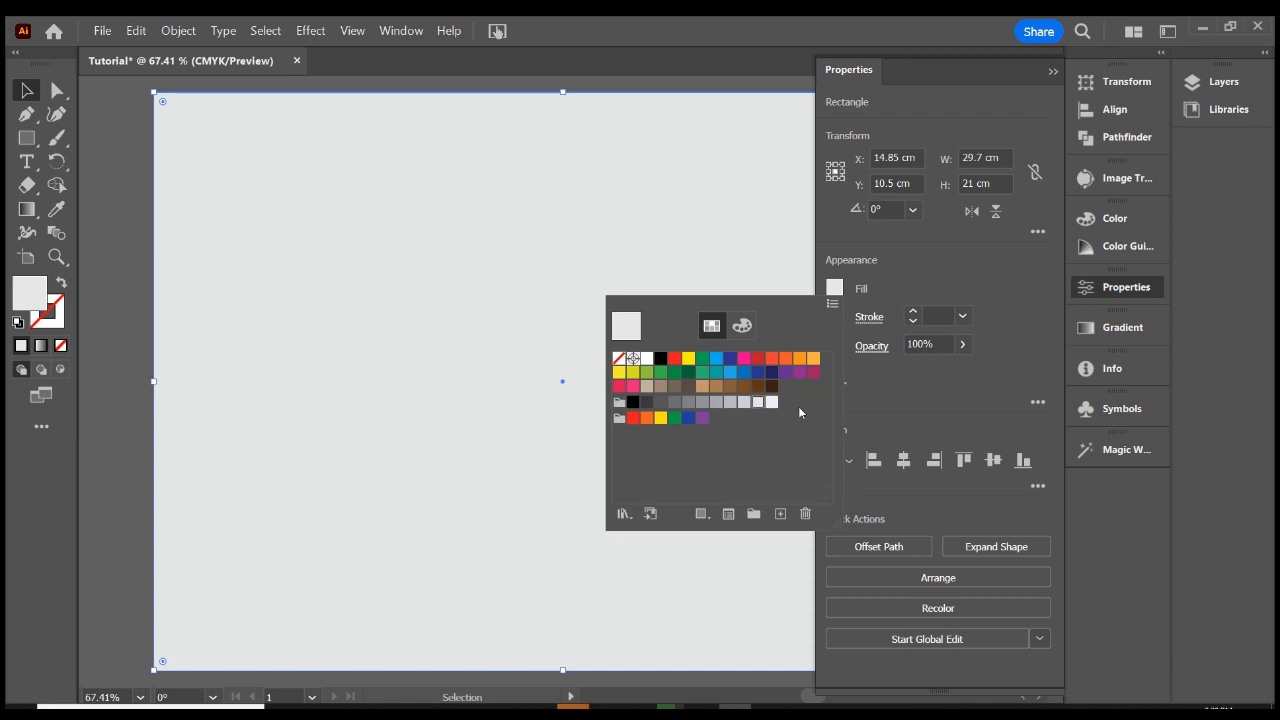
pyautogui.click(361, 235)
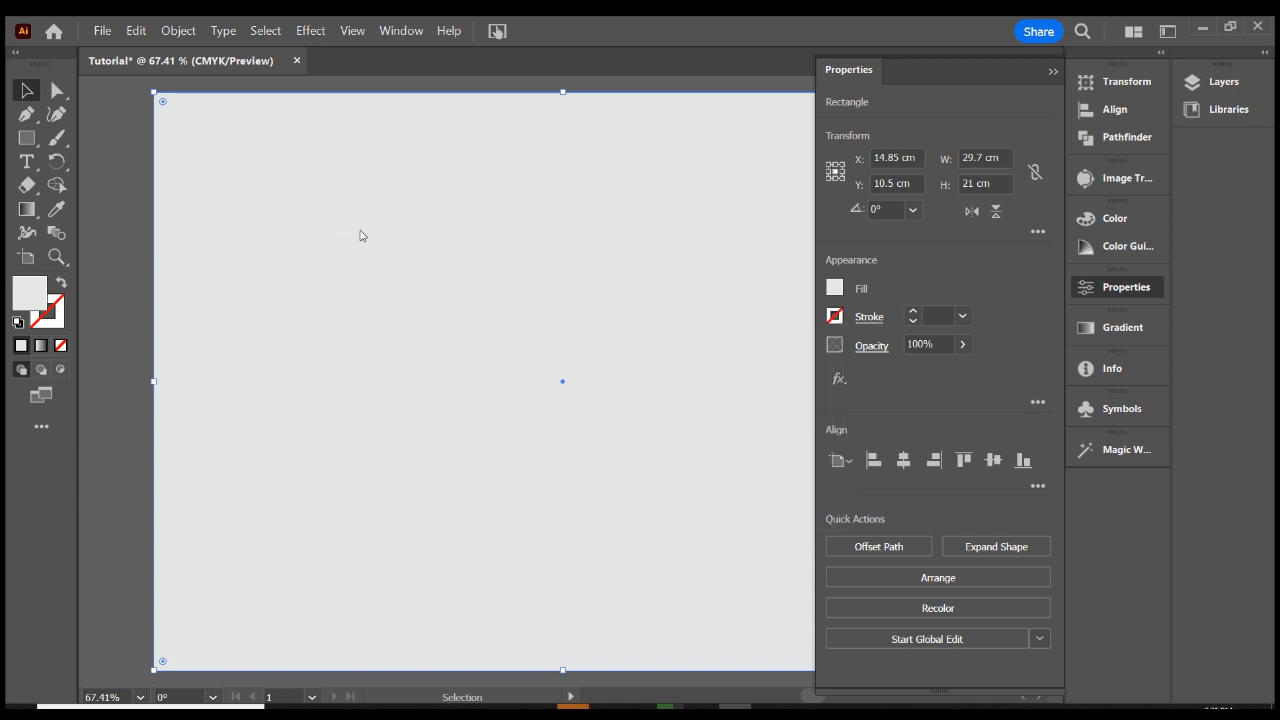
# - Send the artboard-sized gray rectangle to the back of the stacking order and collapse its properties
pyautogui.rightClick(361, 235)
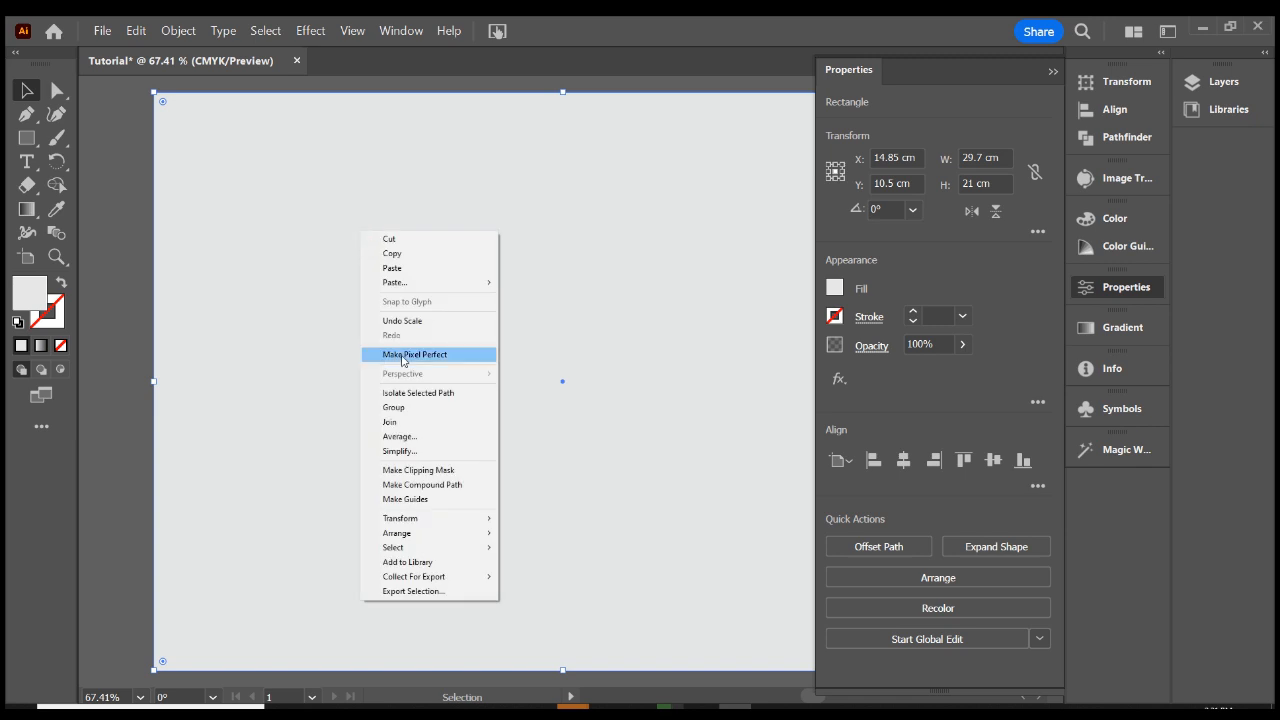
pyautogui.moveTo(455, 540)
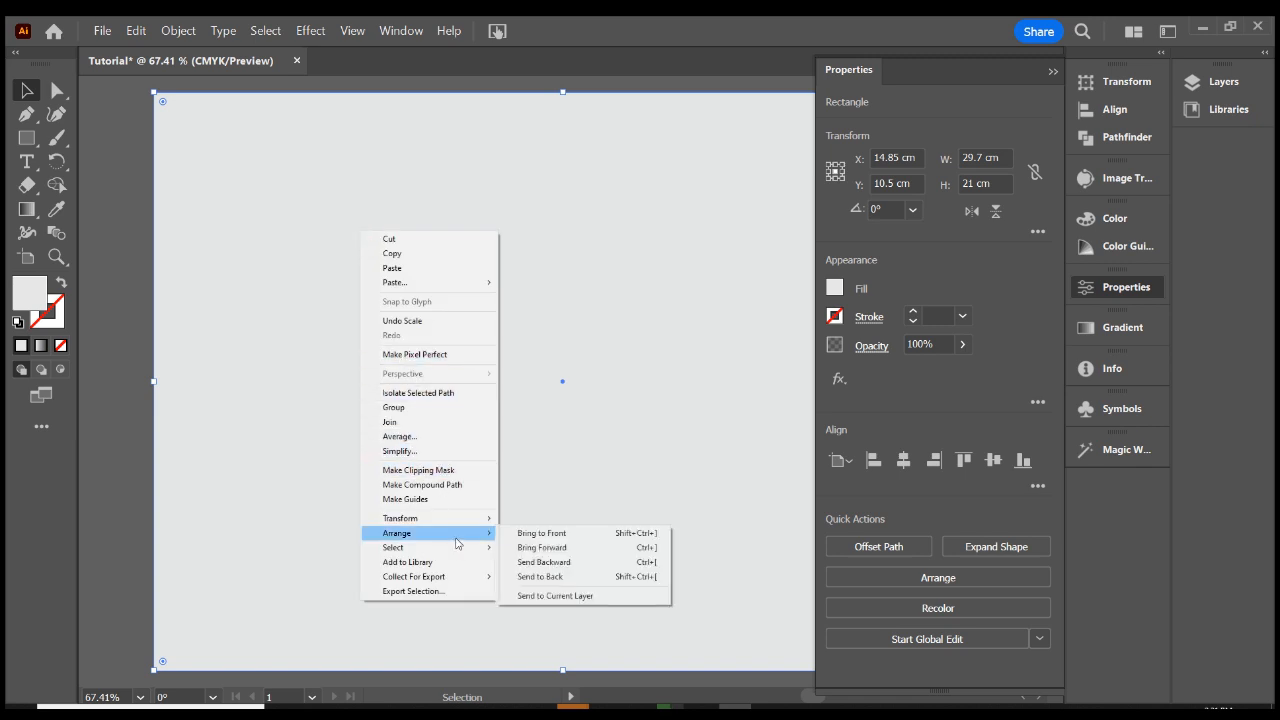
pyautogui.click(592, 580)
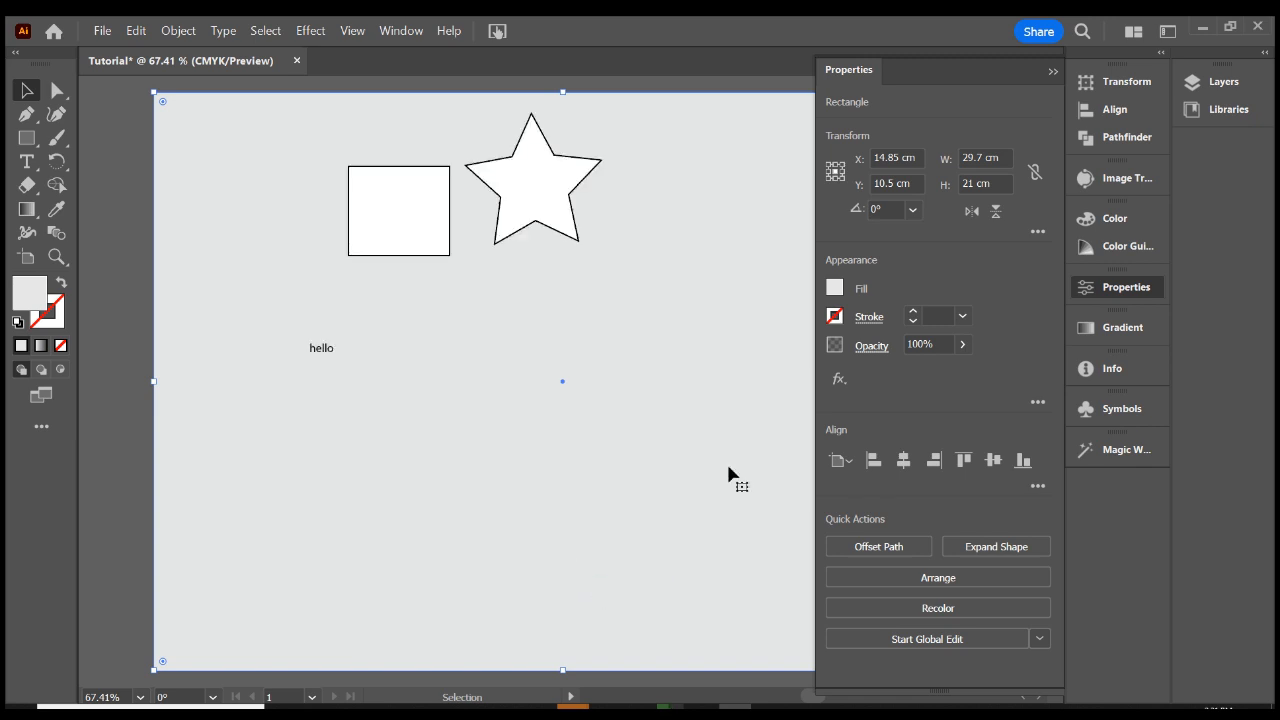
pyautogui.click(1052, 71)
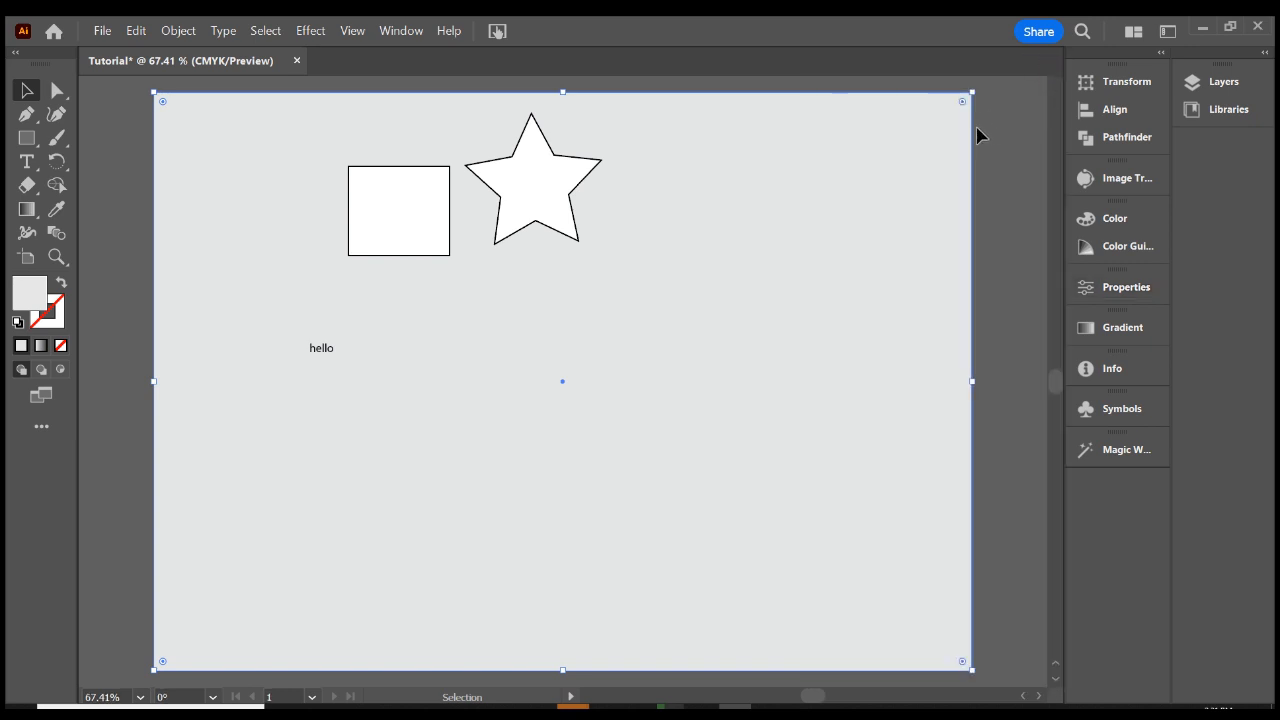
# - Expand Layer 1 in the layer list, lock the gray background rectangle and try to move it on the artboard
pyautogui.click(1226, 80)
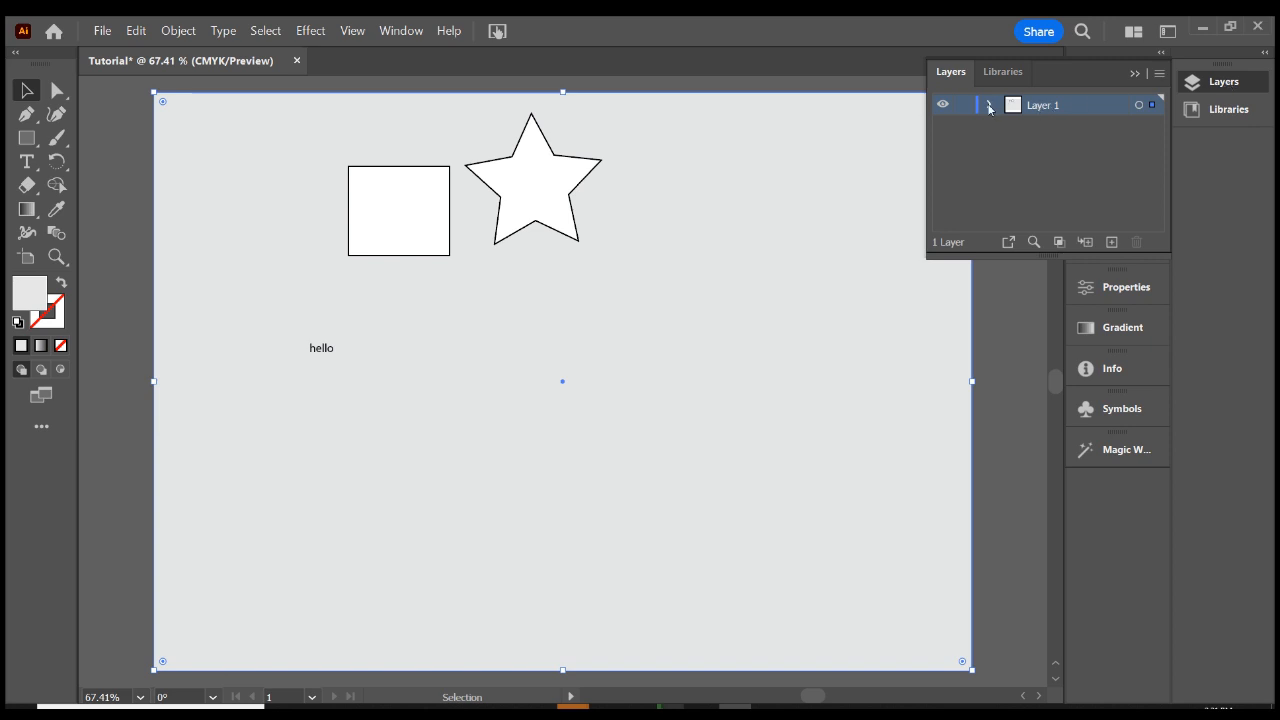
pyautogui.click(989, 105)
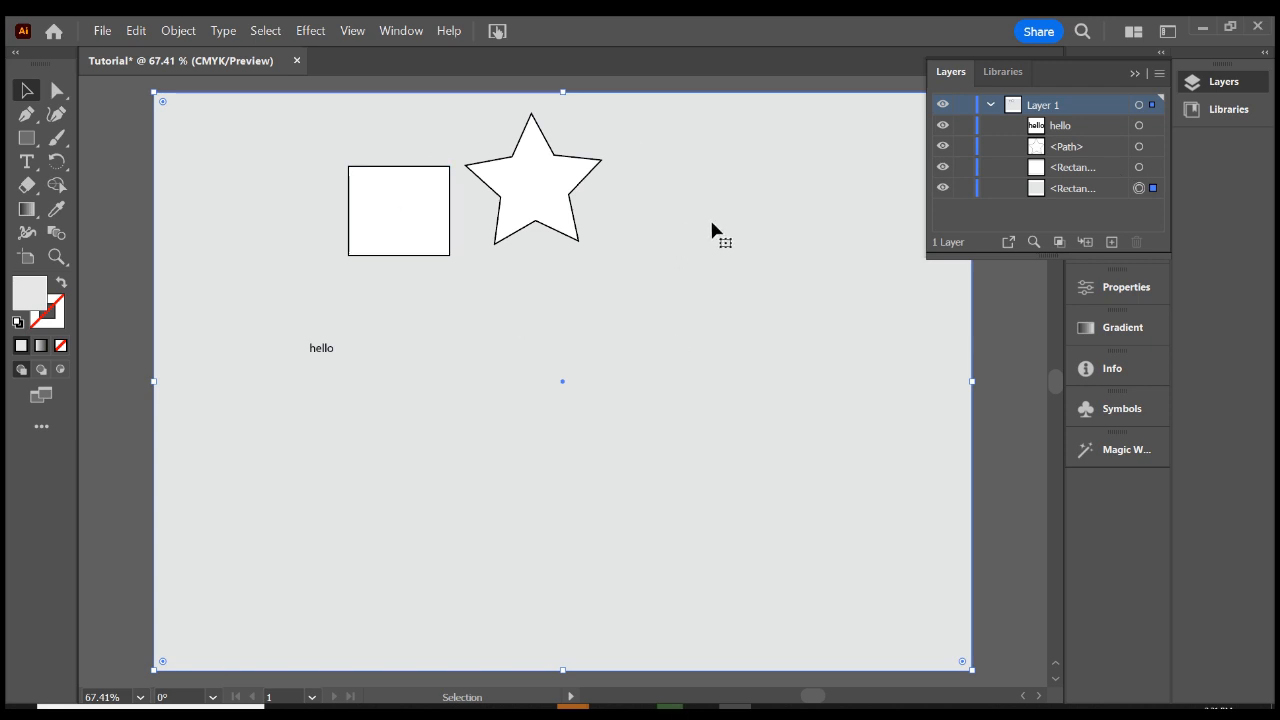
pyautogui.click(962, 188)
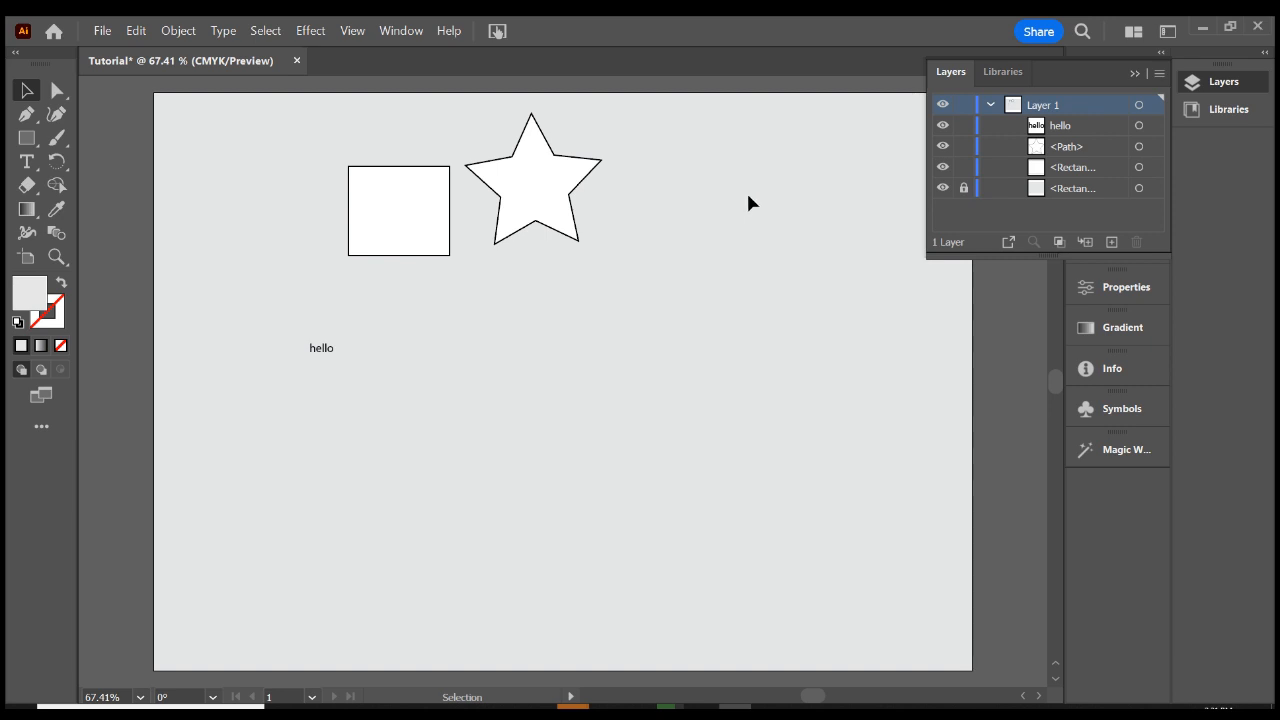
pyautogui.moveTo(749, 199); pyautogui.dragTo(815, 340)
# - Move the star about 3.07 cm right and 2.79 cm down, the white rectangle straight down, and the "hello" text slightly left and down
pyautogui.moveTo(537, 266); pyautogui.dragTo(622, 338)
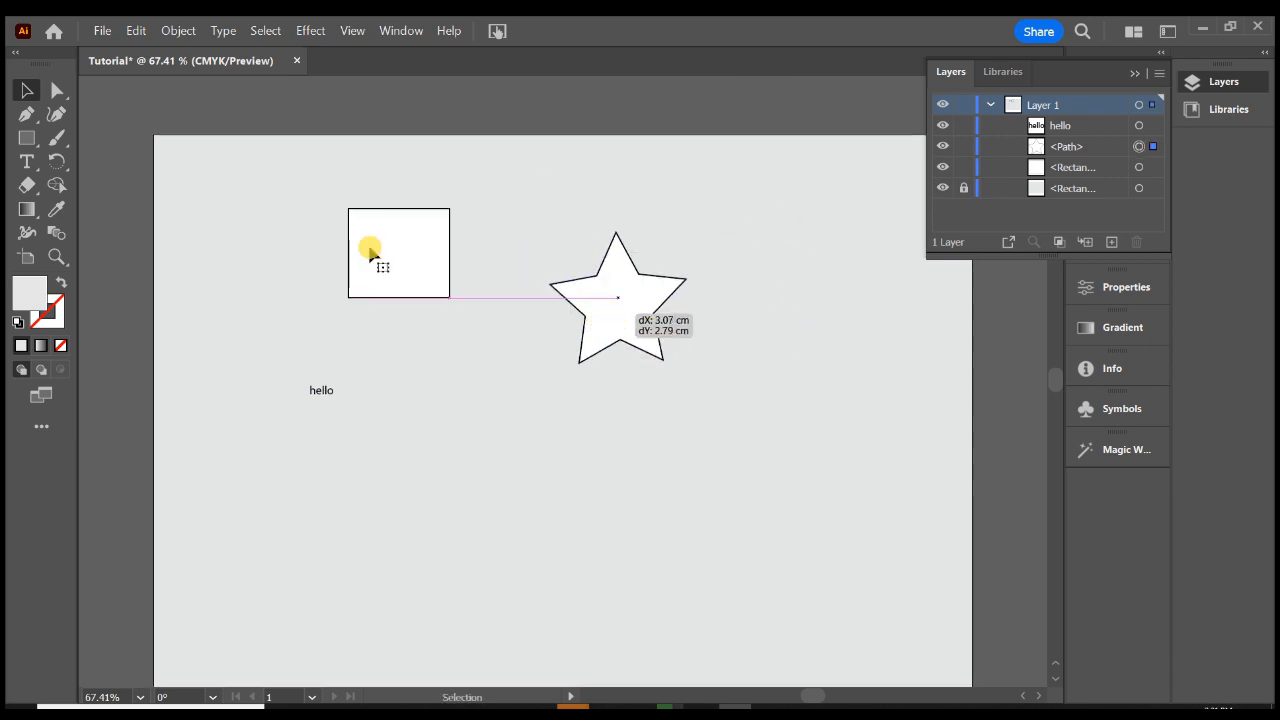
pyautogui.moveTo(388, 234); pyautogui.dragTo(346, 331)
pyautogui.moveTo(320, 392); pyautogui.dragTo(272, 409)
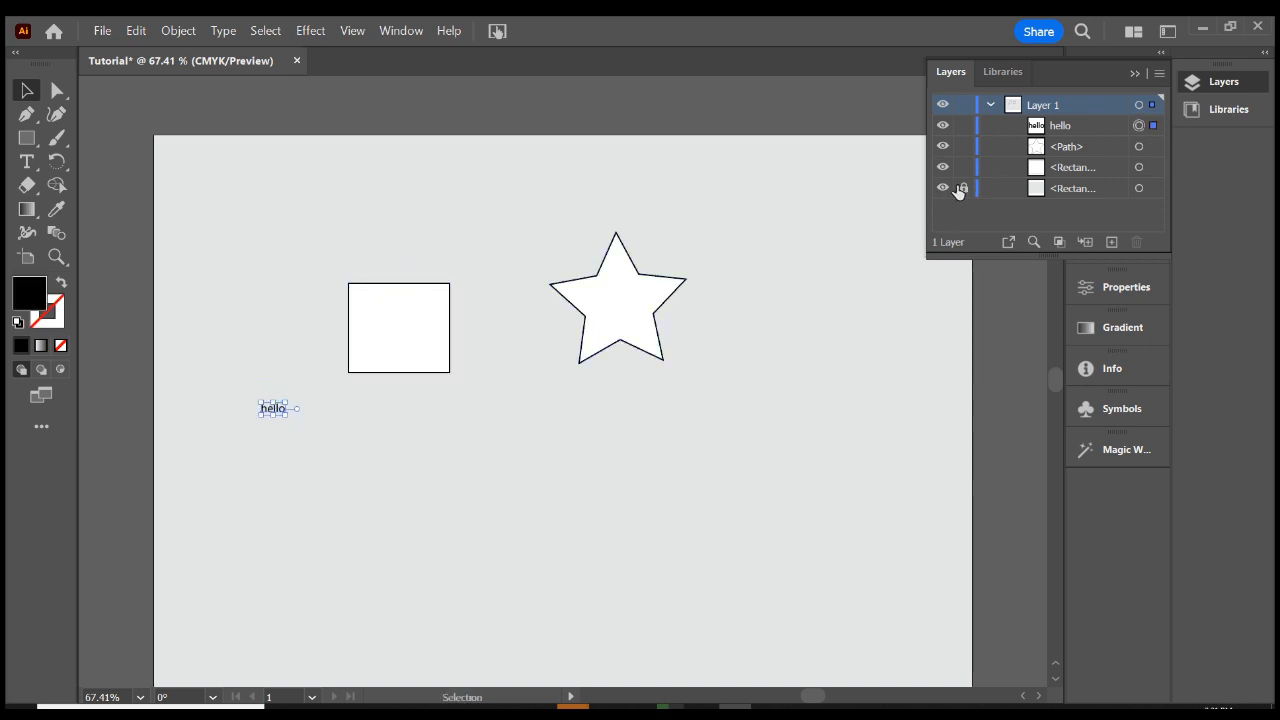
# - Unlock the gray background rectangle and shift it slightly, then undo the move and lock it again
pyautogui.click(964, 188)
pyautogui.moveTo(851, 200); pyautogui.dragTo(861, 218)
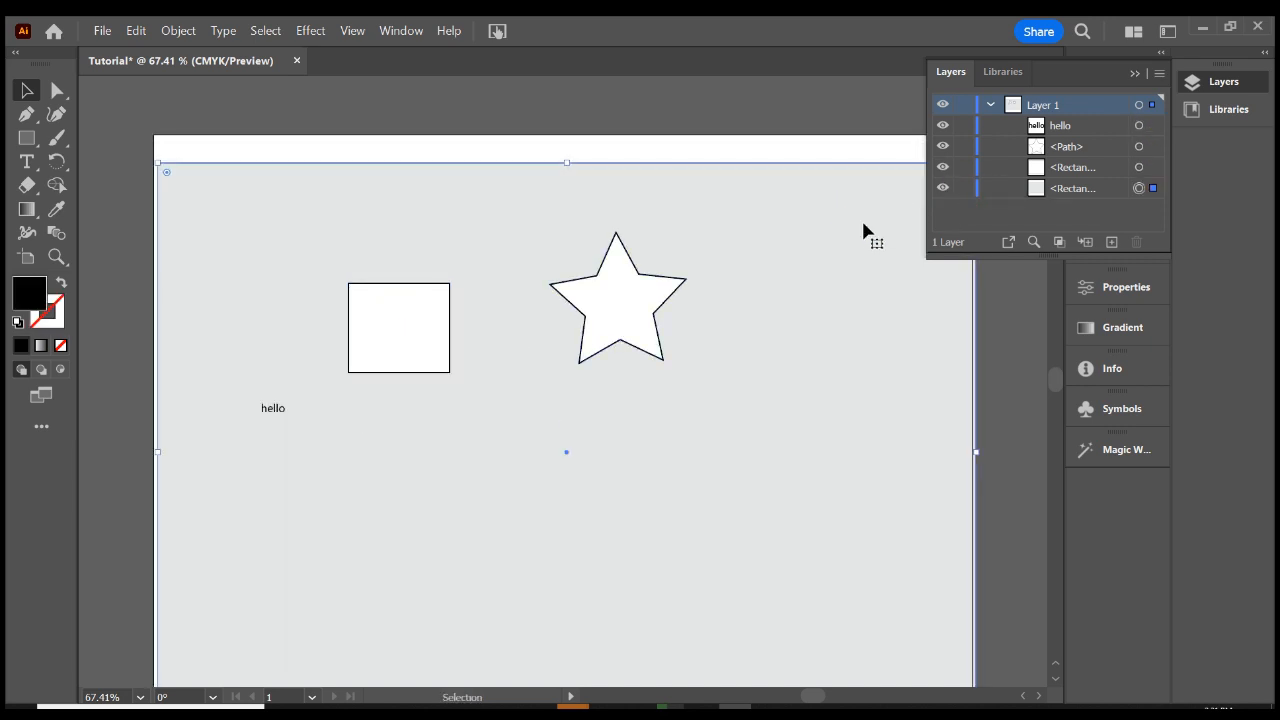
pyautogui.hotkey('ctrl', 'z')
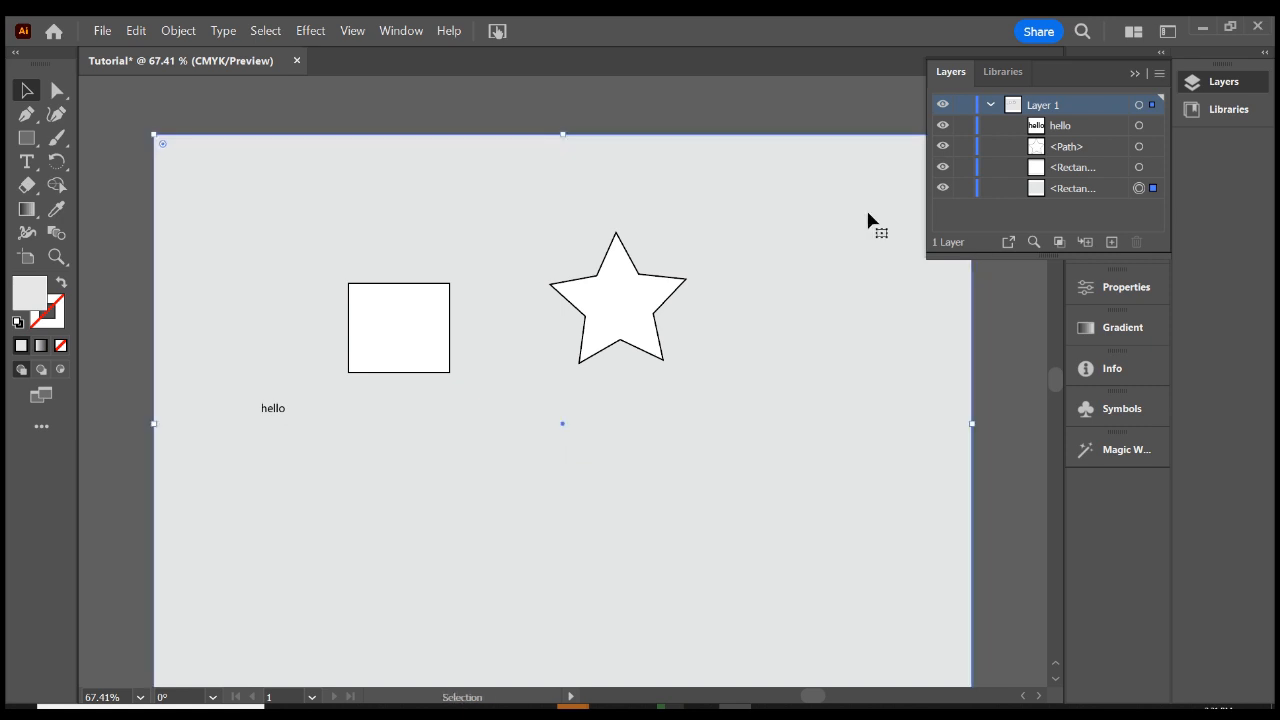
pyautogui.click(964, 188)
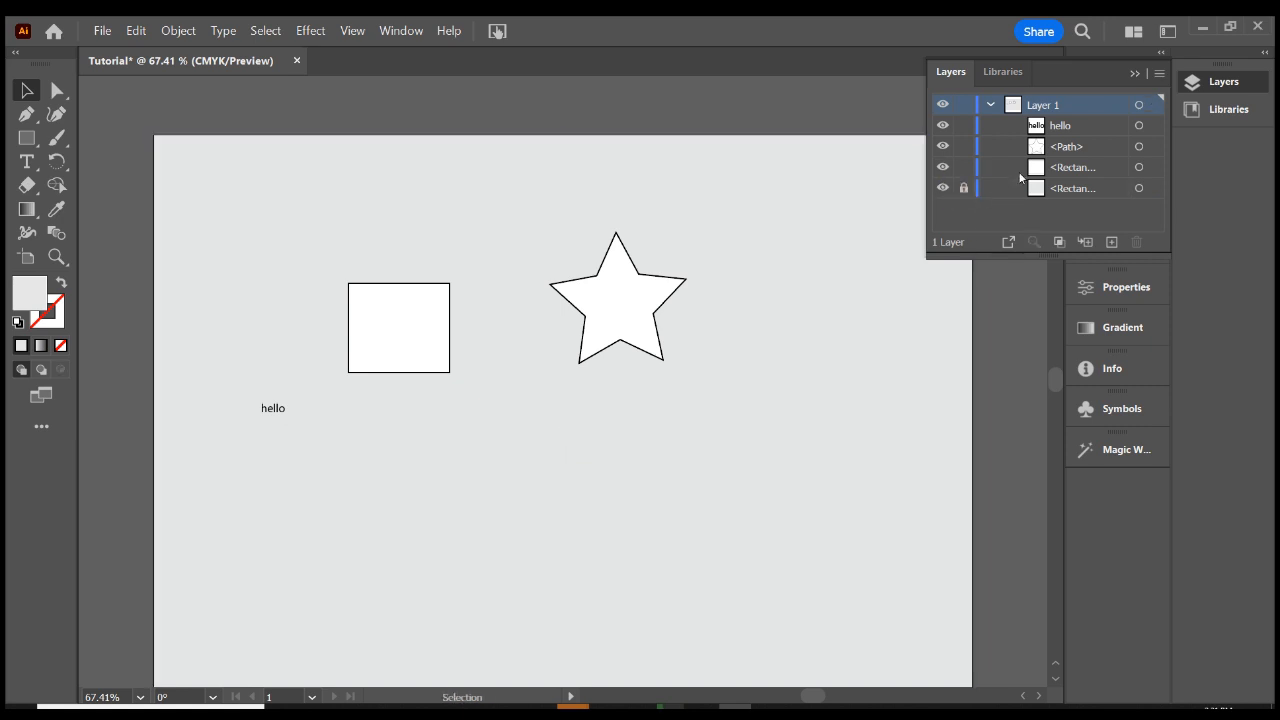
# - Lock the "hello" text object and try to move it, then hide and show it again and collapse the layer list
pyautogui.click(964, 128)
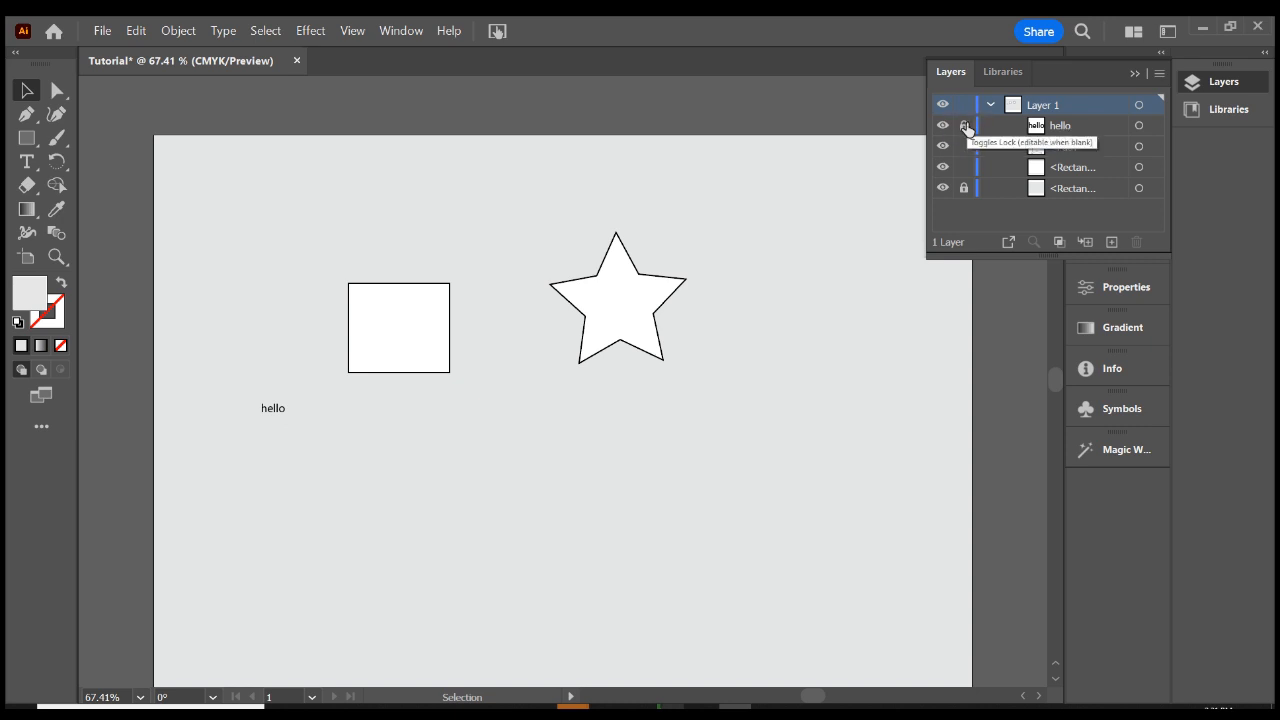
pyautogui.moveTo(276, 404); pyautogui.dragTo(327, 453)
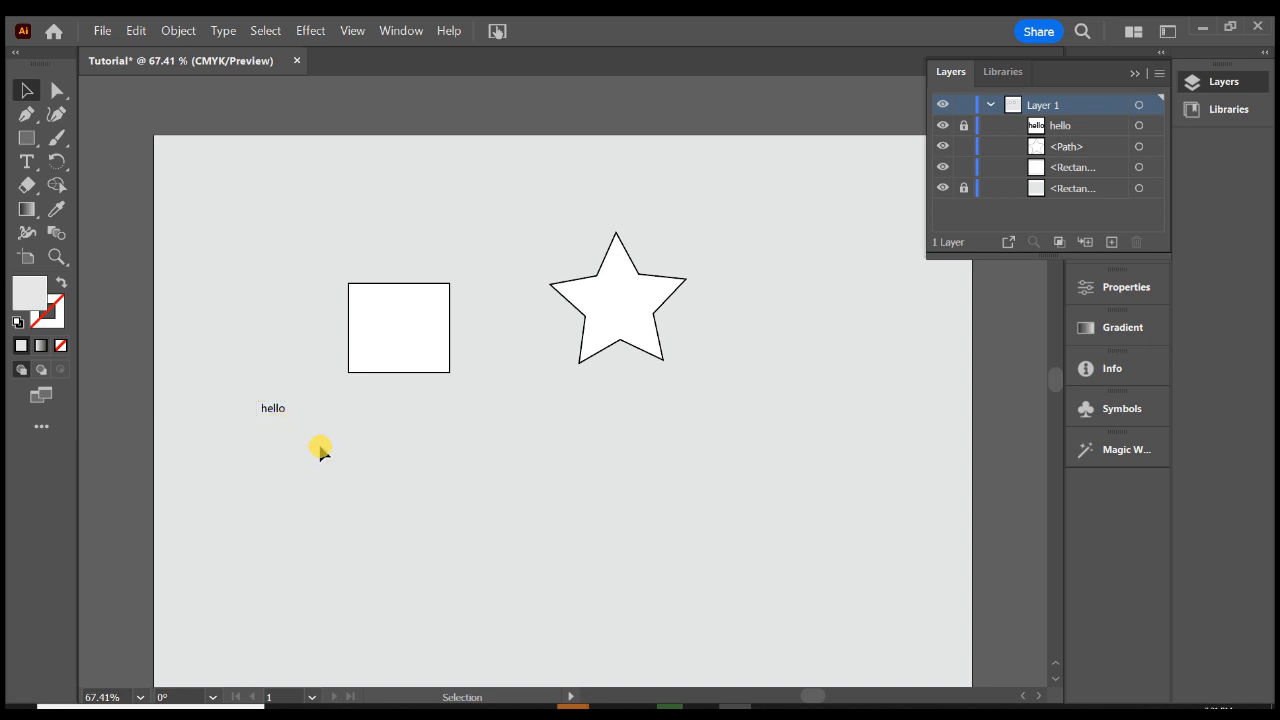
pyautogui.click(943, 126)
pyautogui.click(943, 126)
pyautogui.click(1135, 76)
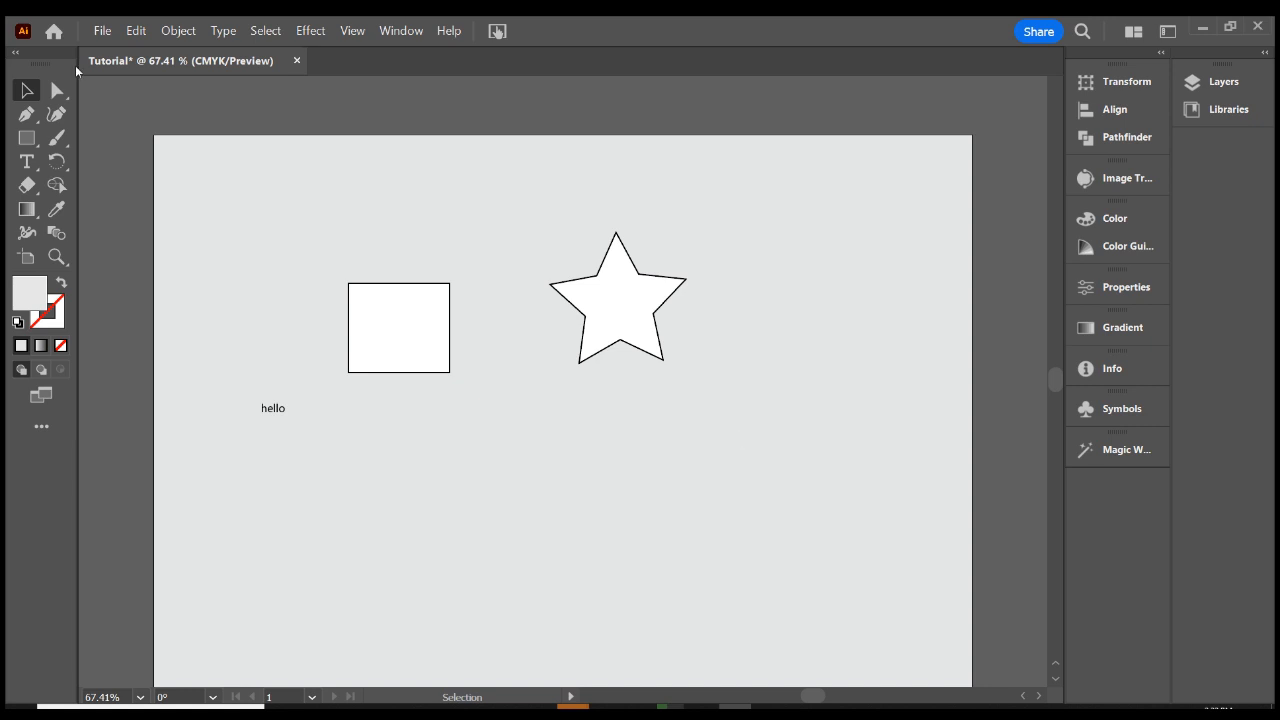
# - Save the document on the computer in Downloads as an Adobe Illustrator (*.AI) file named "test", using the Illustrator 2020 version
pyautogui.click(101, 30)
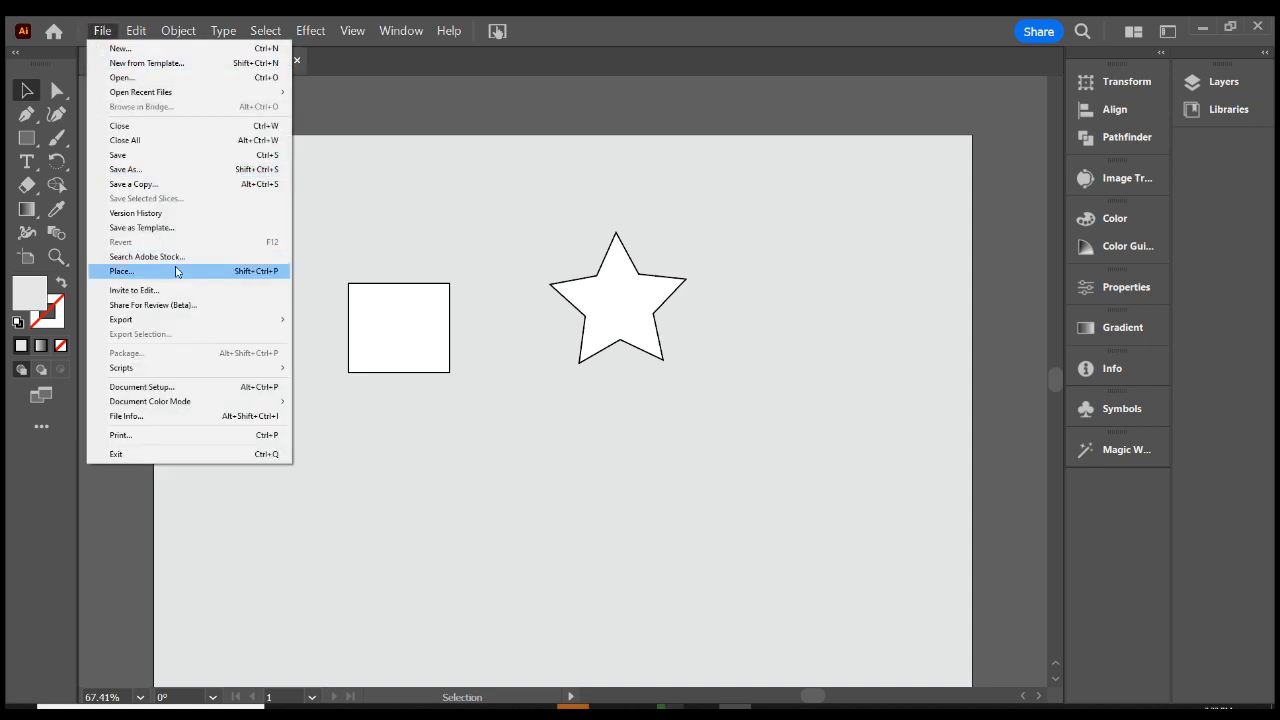
pyautogui.click(151, 172)
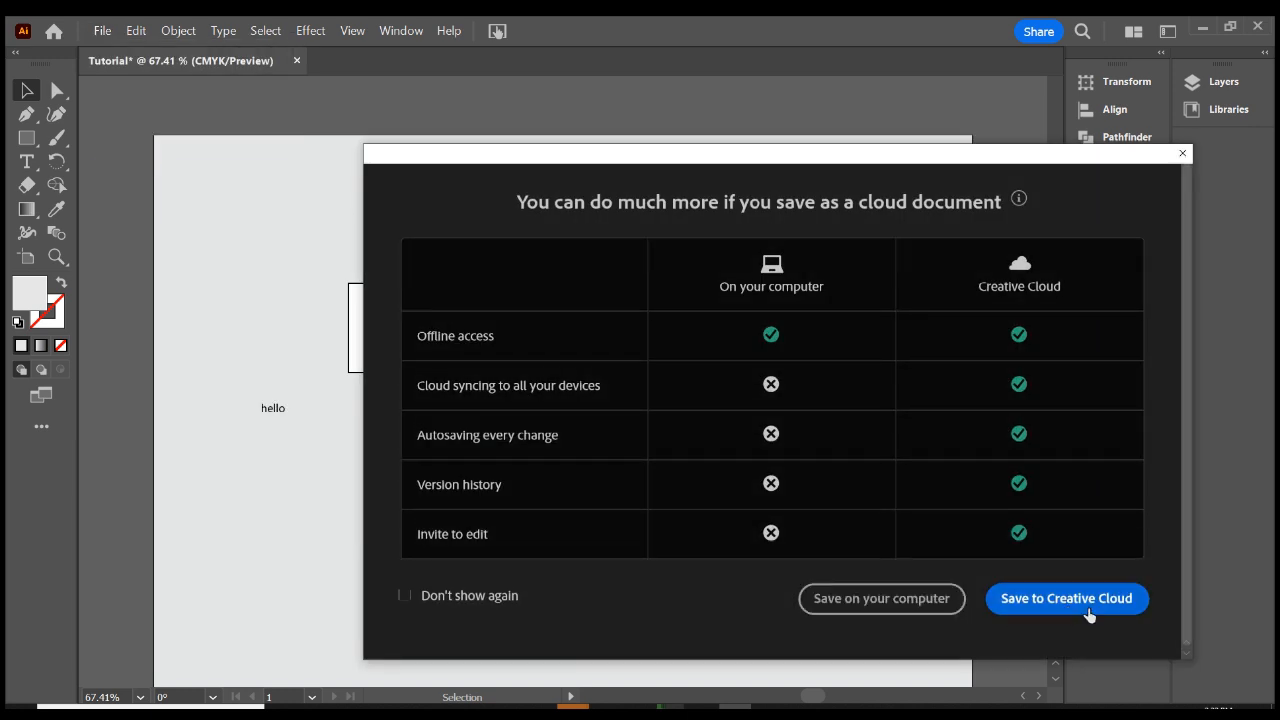
pyautogui.click(903, 608)
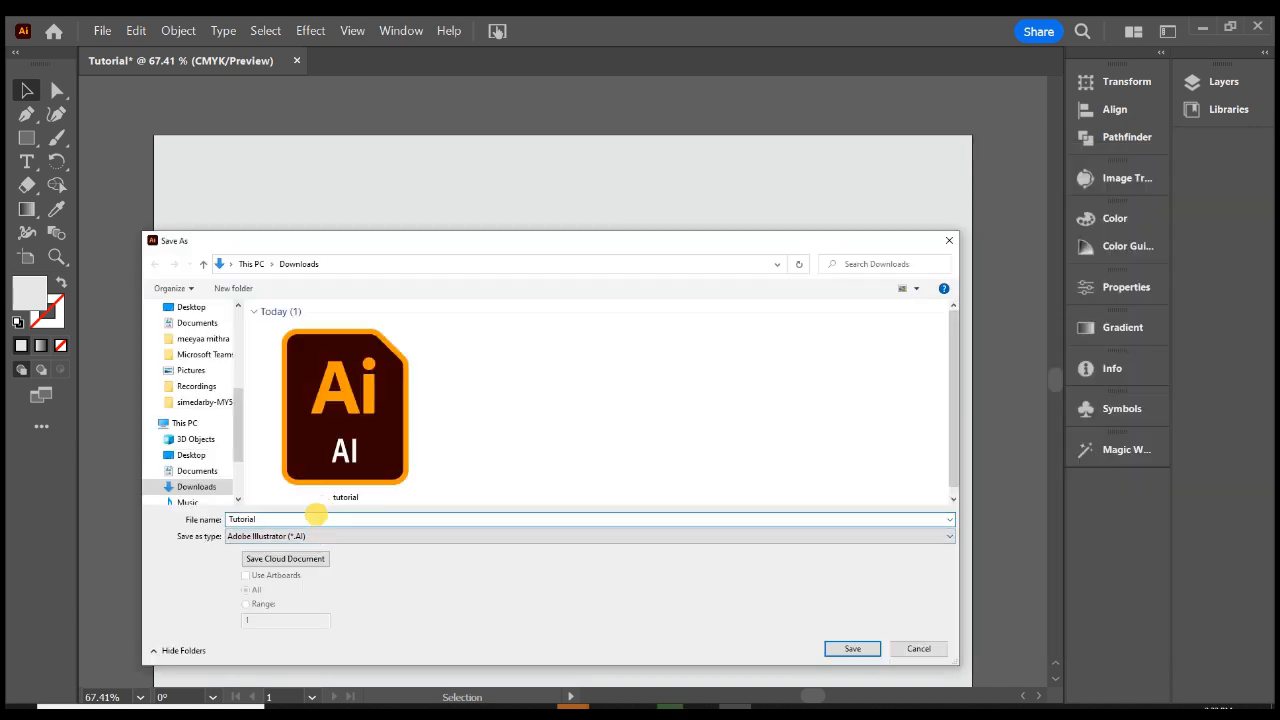
pyautogui.write('test')
pyautogui.click(855, 649)
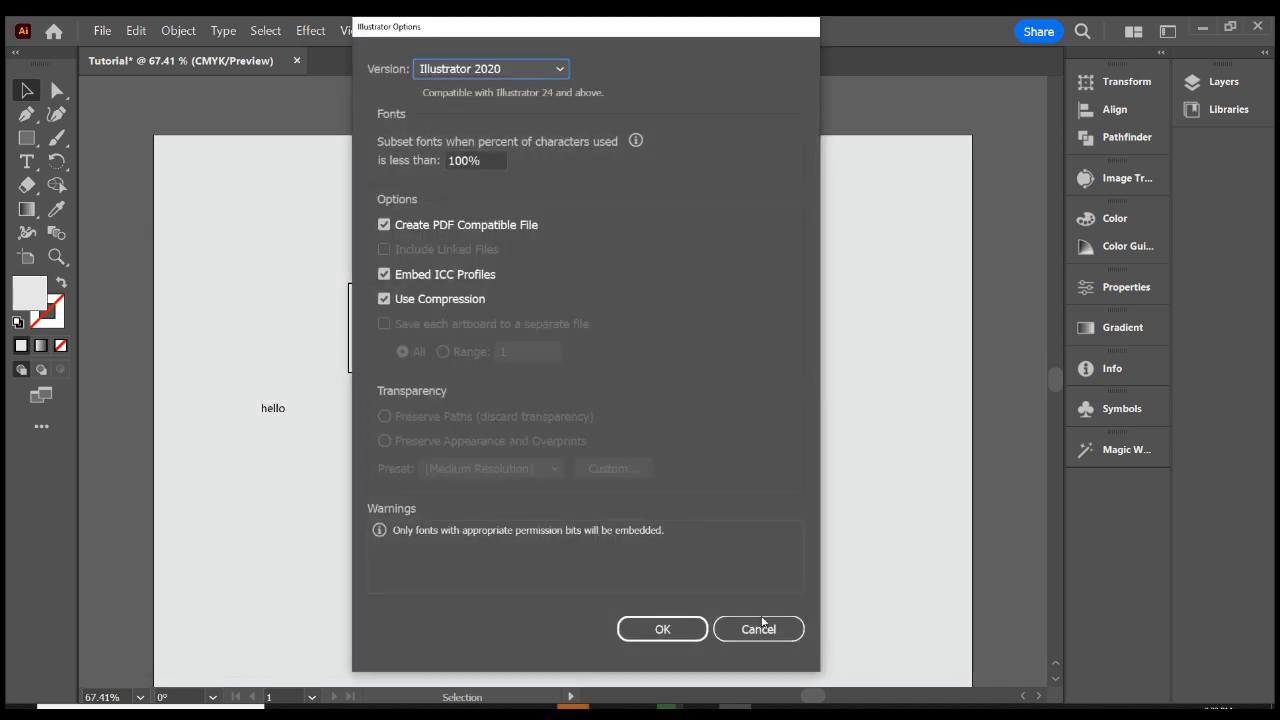
pyautogui.click(634, 627)
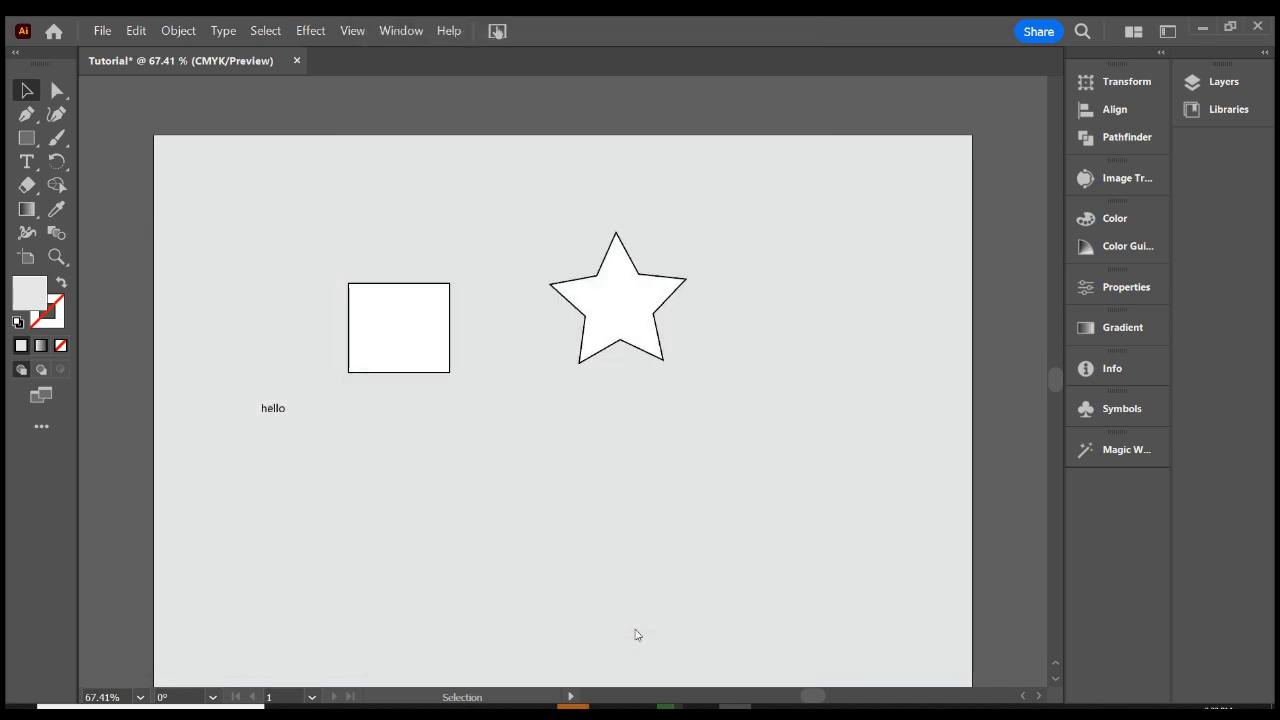